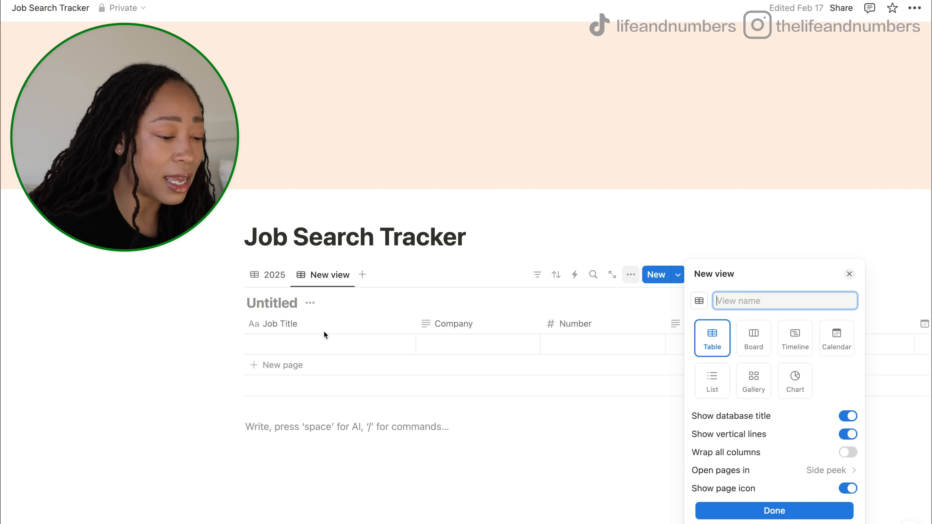
- Enter 2026 as the name of the new table view and finish creating the view
type("2206")
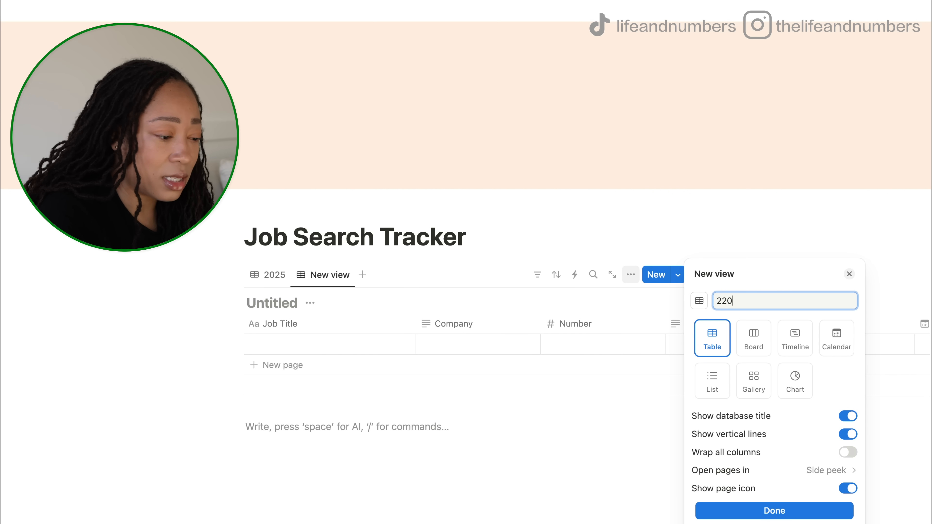
key("BackSpace")
key("BackSpace")
key("BackSpace")
type("026")
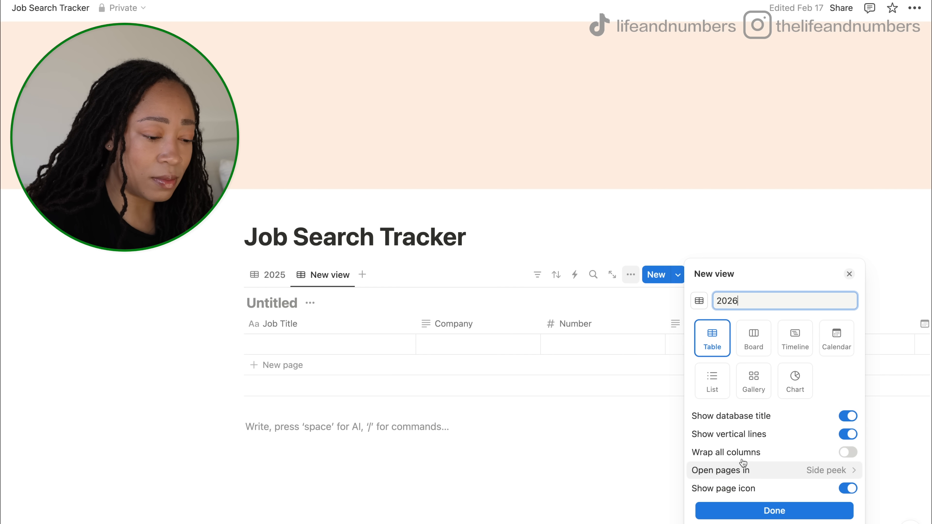
left_click(752, 513)
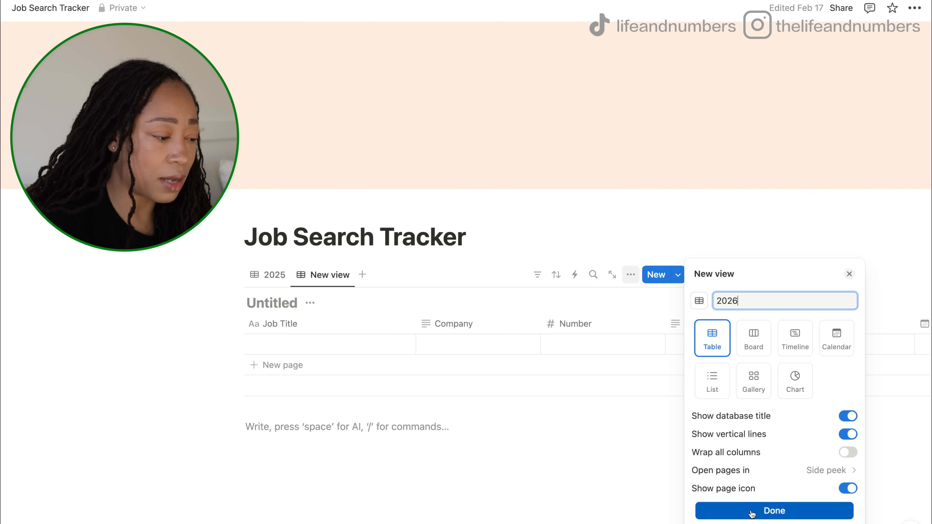
left_click(472, 513)
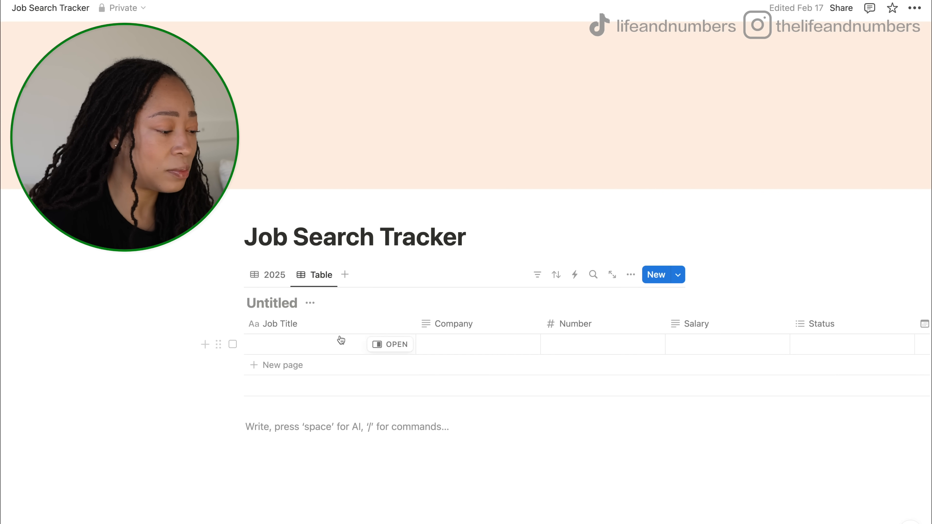
- Rename the newly added Table view of the job search database as 2026
left_click(323, 274)
left_click(324, 299)
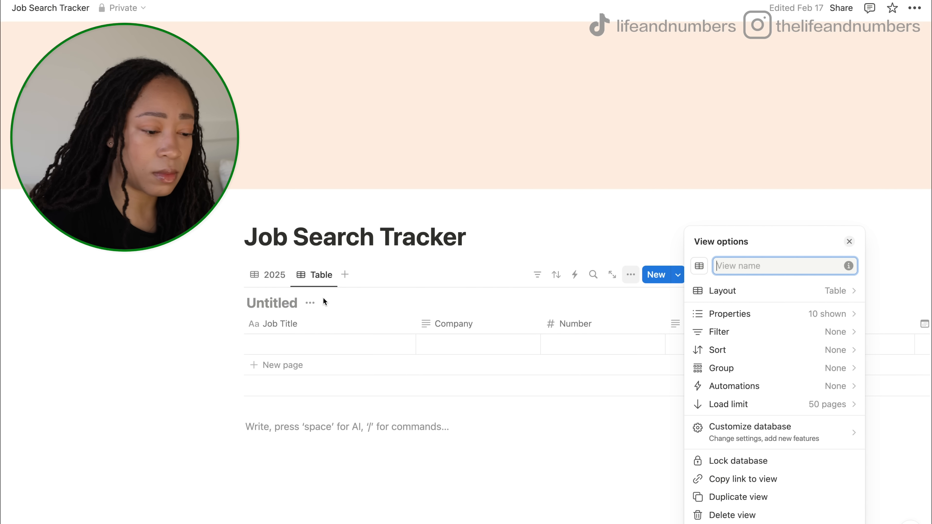
type("2025")
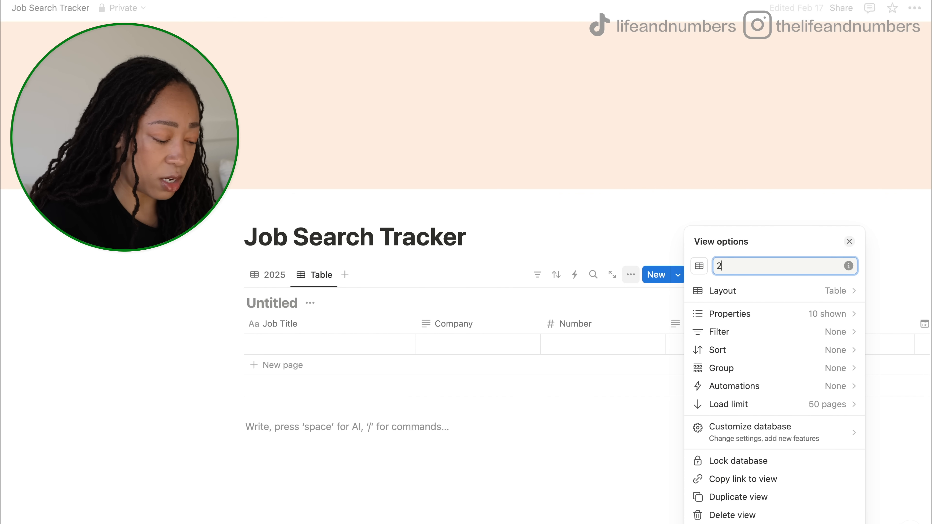
key("BackSpace")
key("BackSpace")
type("26")
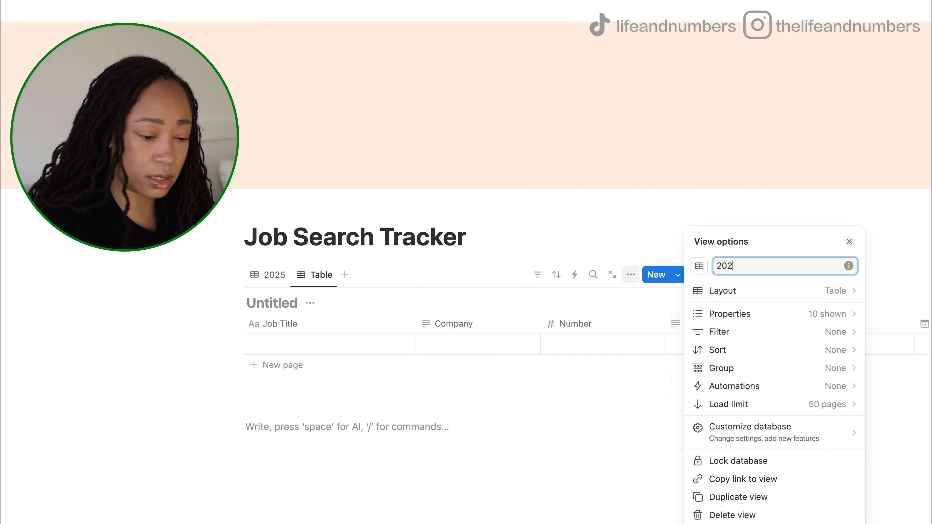
left_click(516, 484)
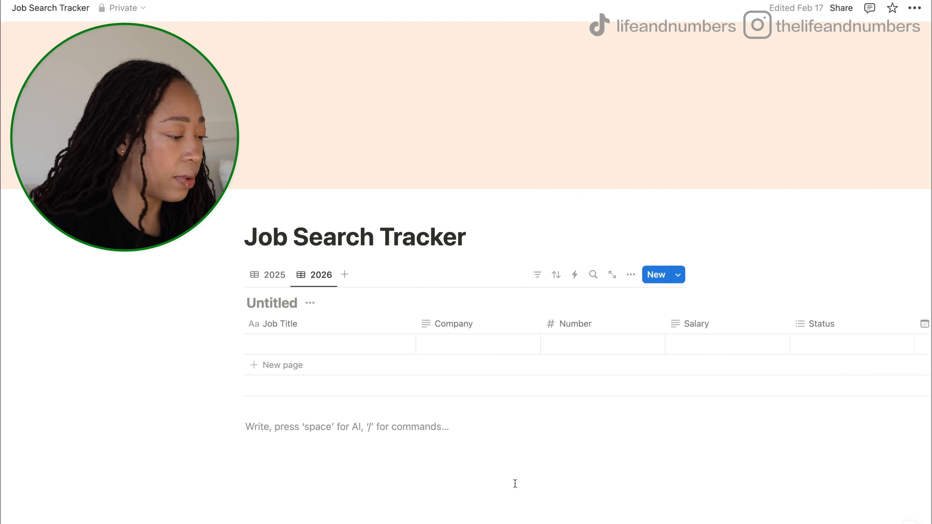
- Switch to the 2025 view and enter "Sr Content Designer" as the job title in the first row
left_click(278, 283)
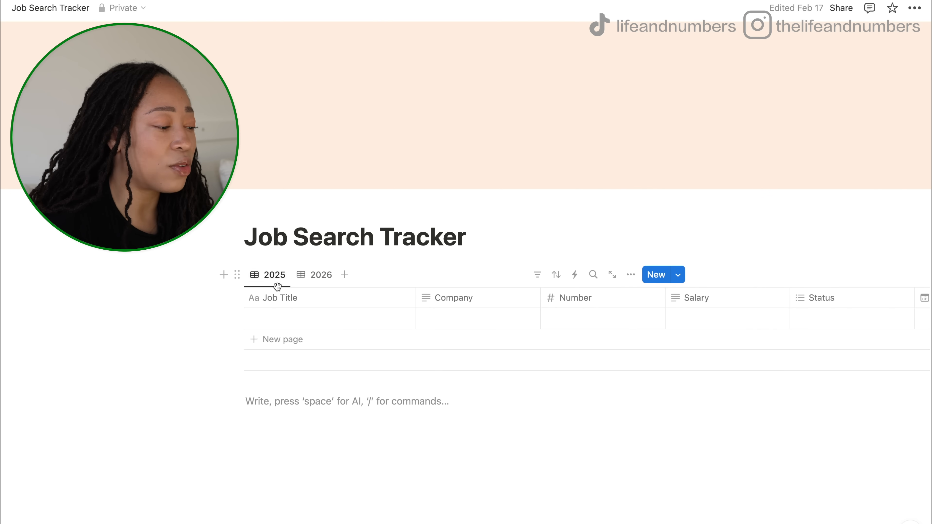
left_click(275, 320)
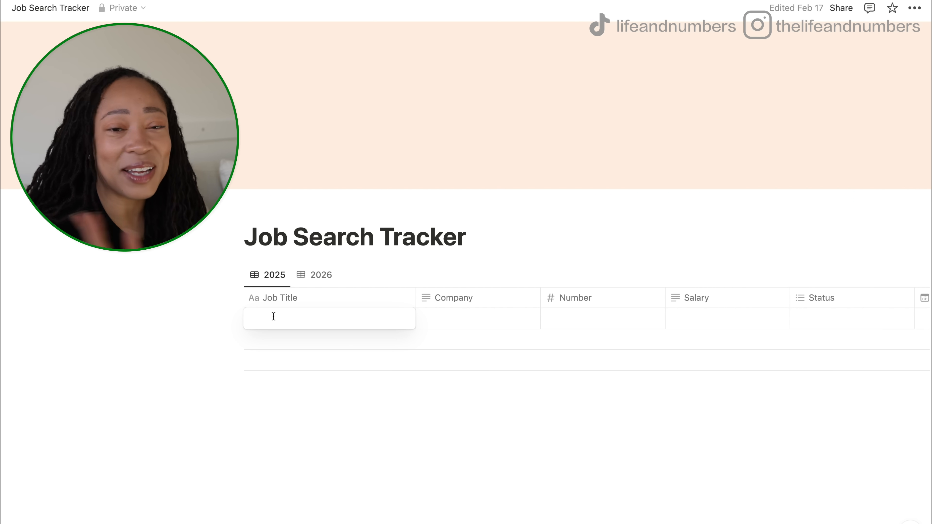
type("Sr ")
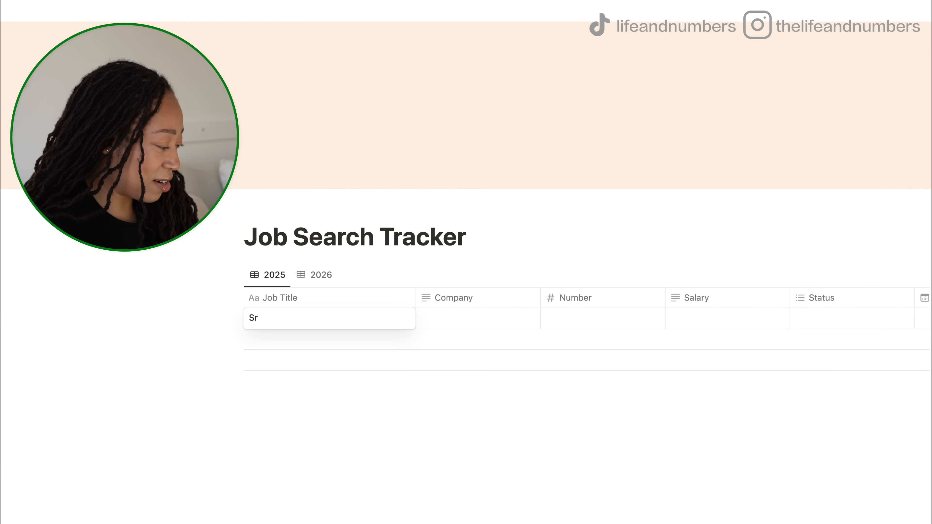
type("Content")
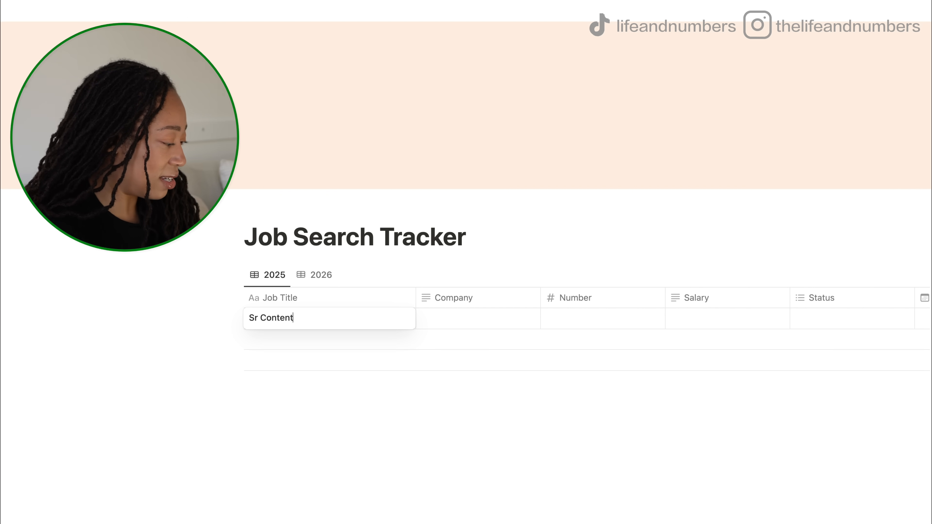
type(" Designer")
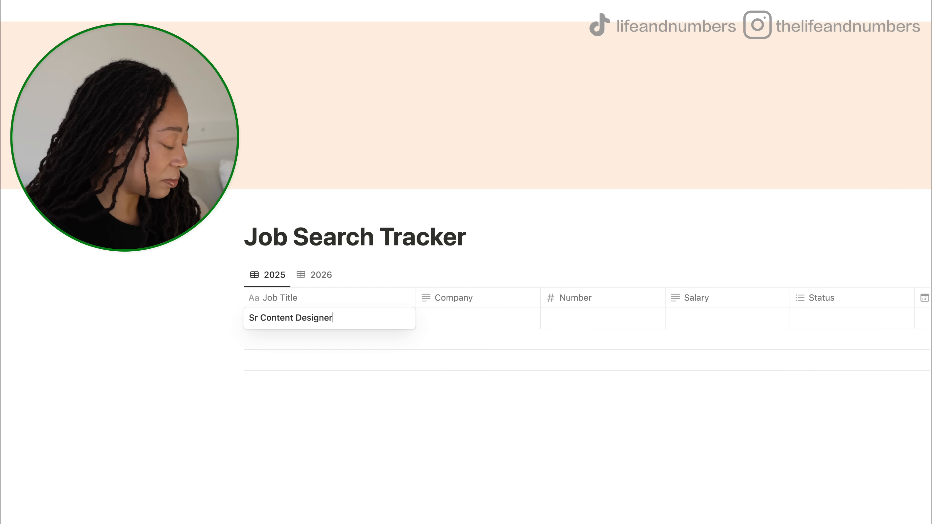
key("Escape")
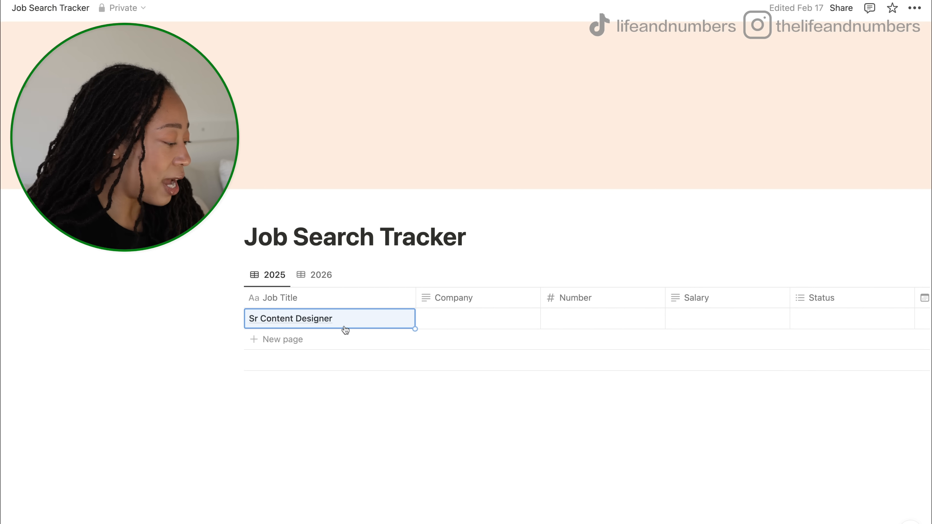
- Open the Sr Content Designer entry as a page and set its Company to Ulta
mouse_move(341, 327)
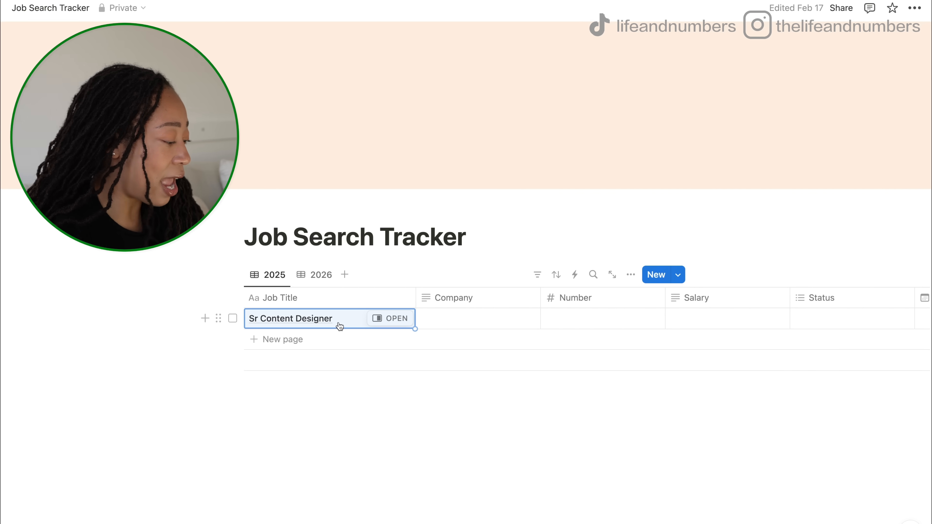
left_click(389, 319)
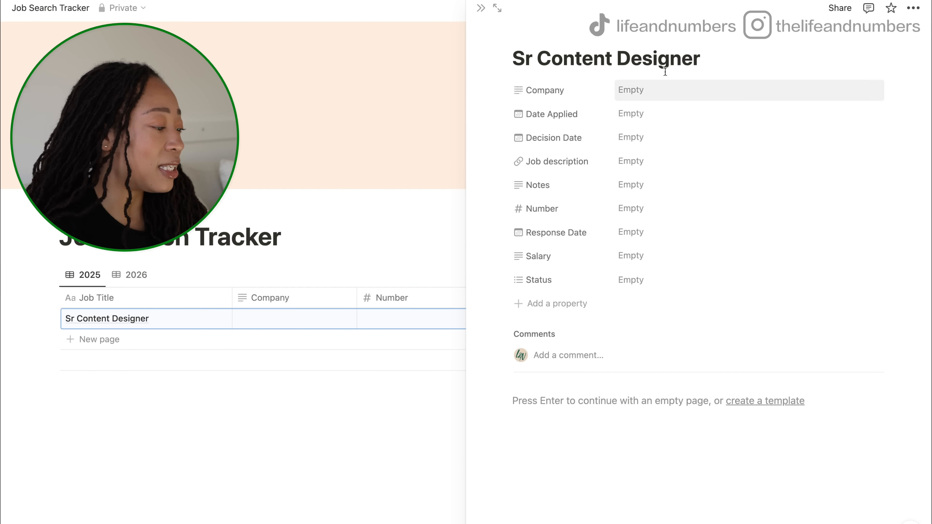
left_click(636, 92)
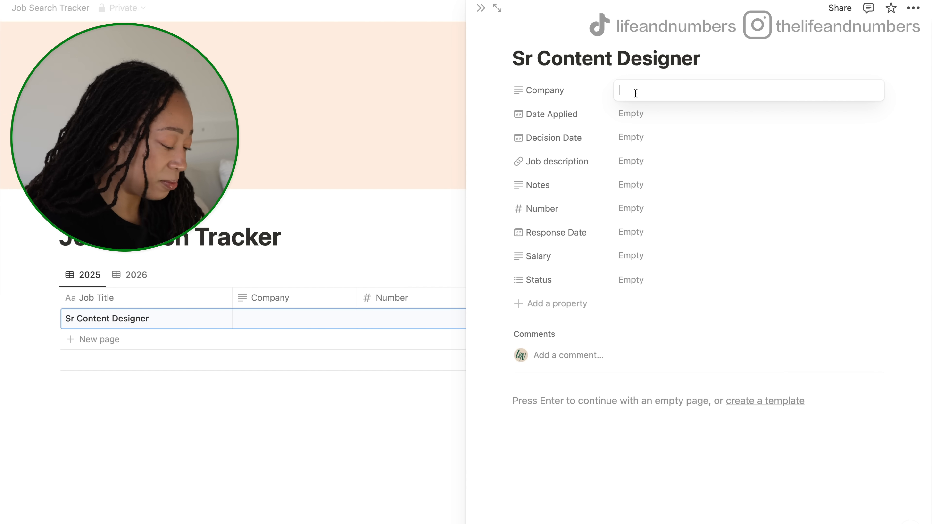
type("Ulta")
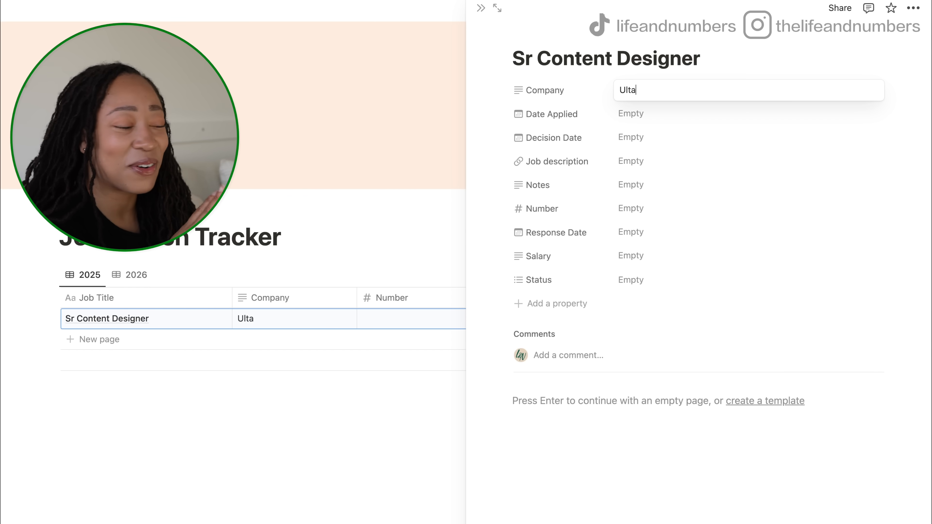
- Set the Date Applied of the Sr Content Designer entry to March 1, 2025
left_click(635, 114)
left_click(635, 115)
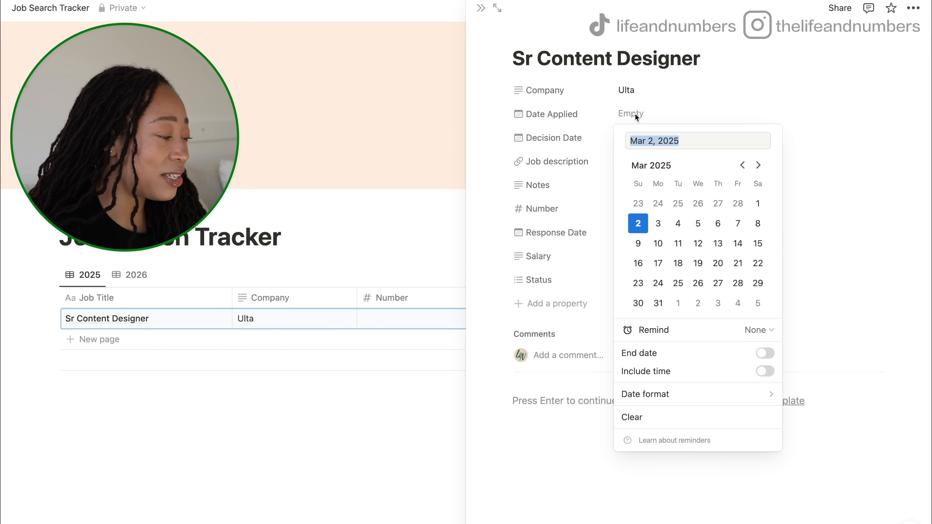
left_click(760, 206)
left_click(588, 440)
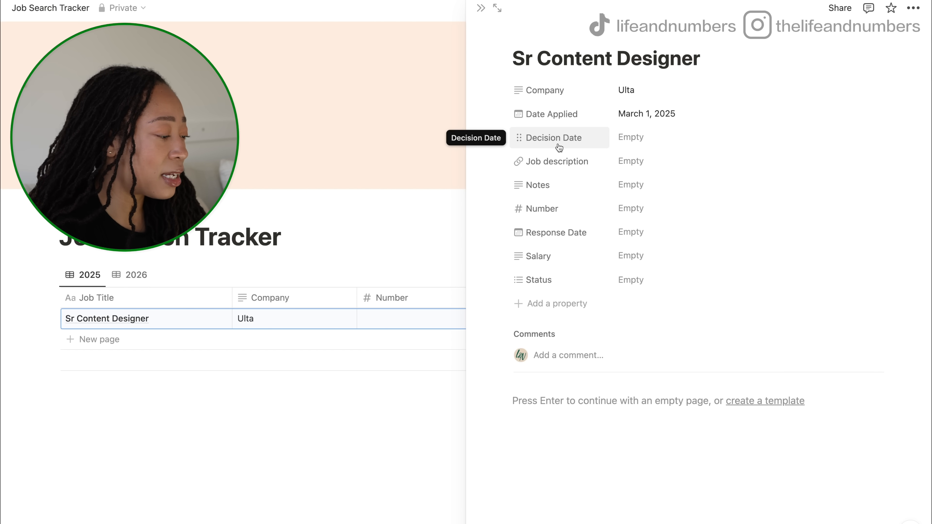
- Move the Response Date property above Decision Date and set it to March 10, 2025
left_click_drag(517, 233, 518, 136)
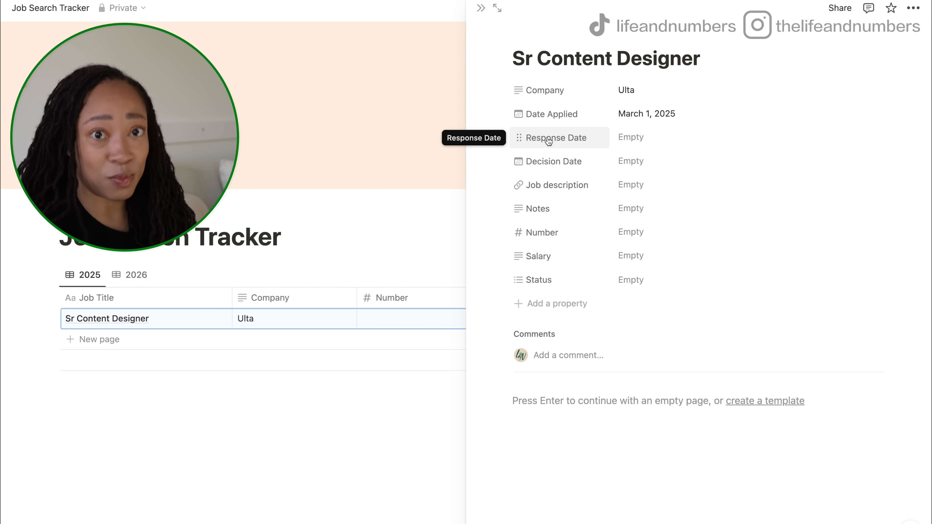
left_click(634, 146)
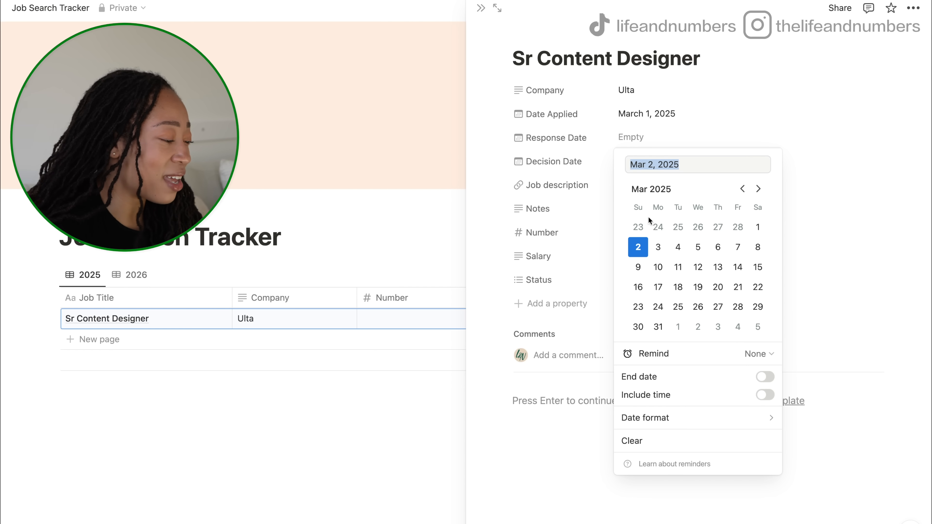
left_click(659, 267)
left_click(524, 454)
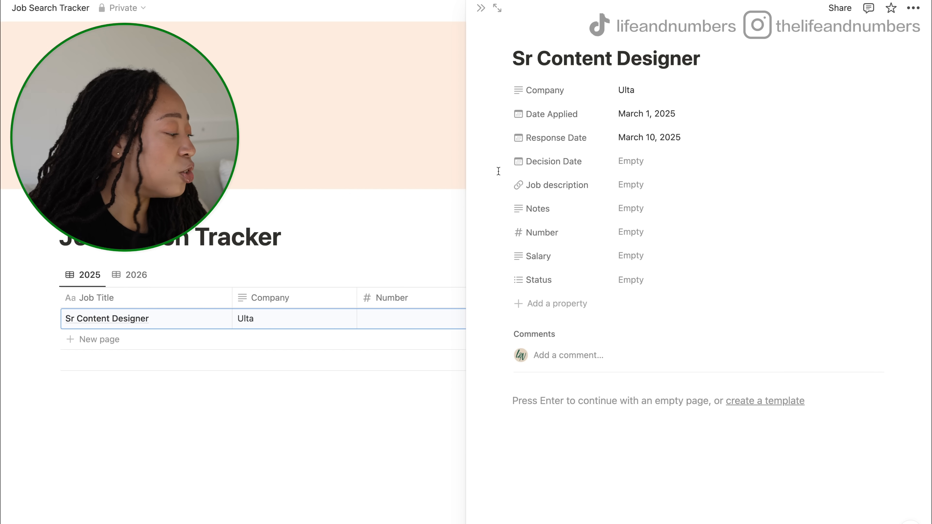
- Set the Decision Date of the Sr Content Designer entry to March 31, 2025
left_click(634, 166)
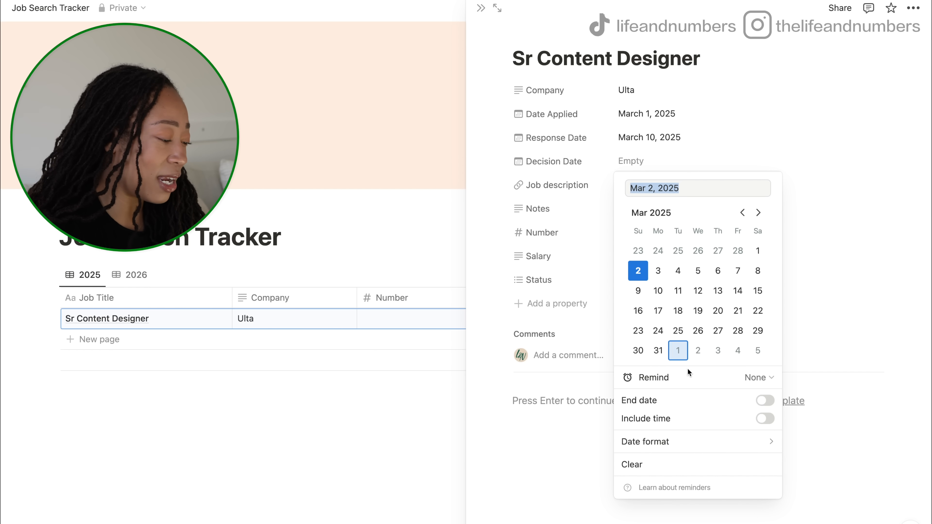
left_click(658, 351)
left_click(545, 481)
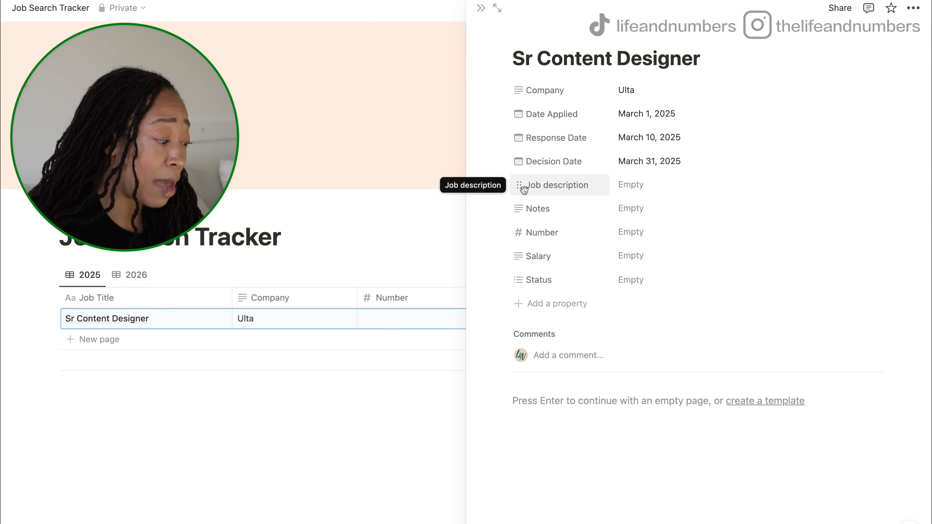
left_click(639, 190)
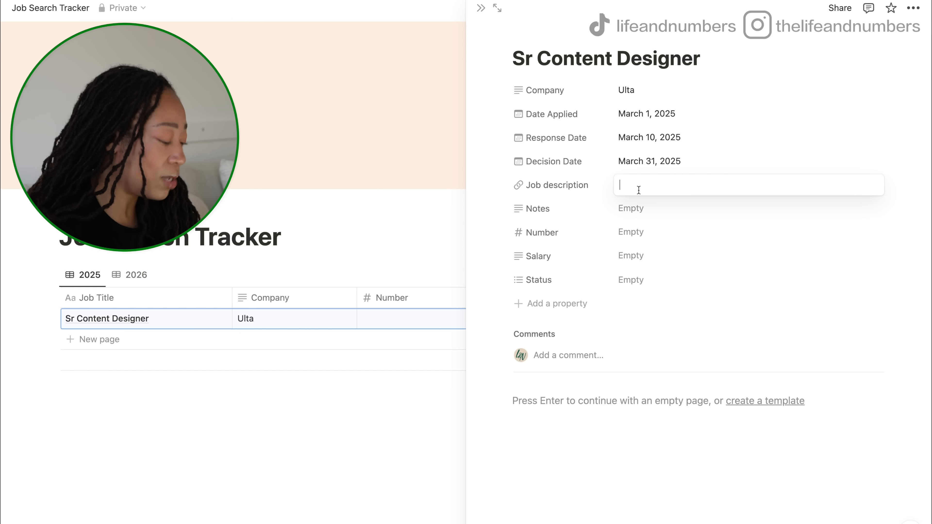
type("ww")
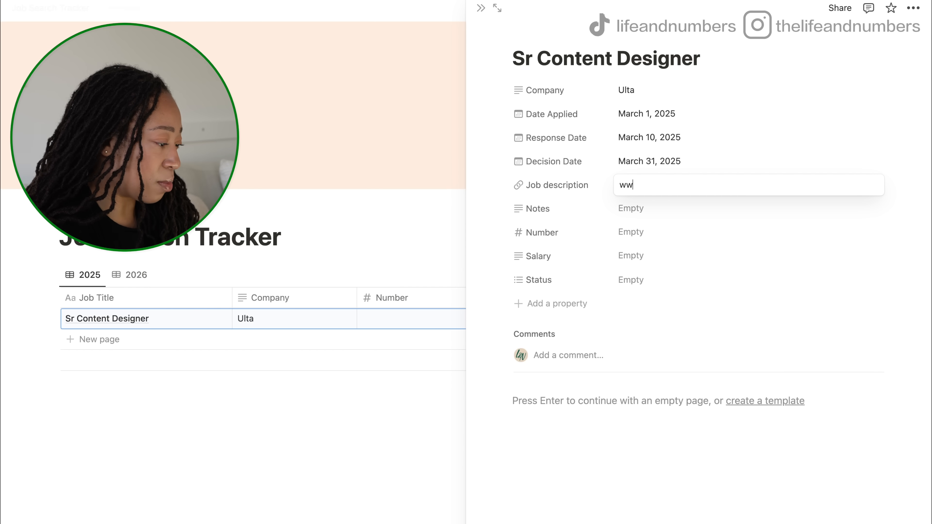
type("w.google.com")
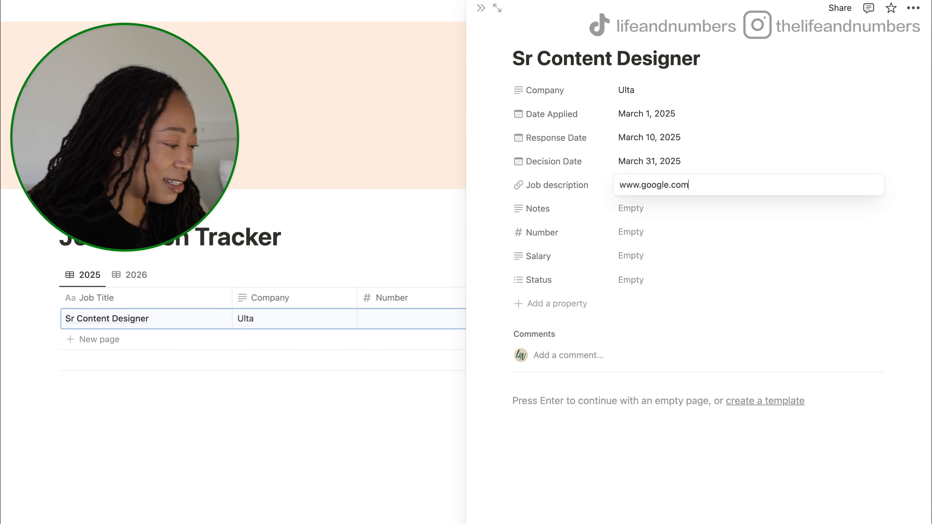
left_click(645, 463)
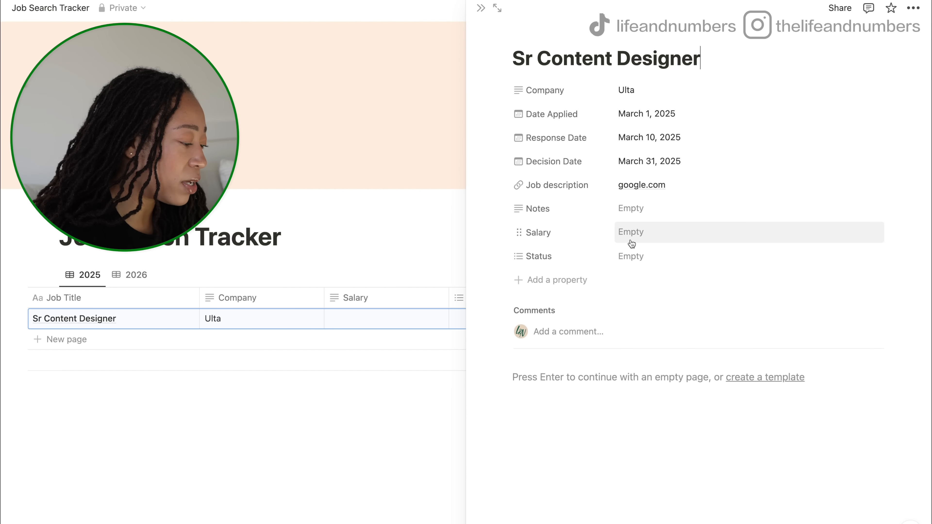
- Set the Salary of the Sr Content Designer entry to $100,000
left_click(628, 237)
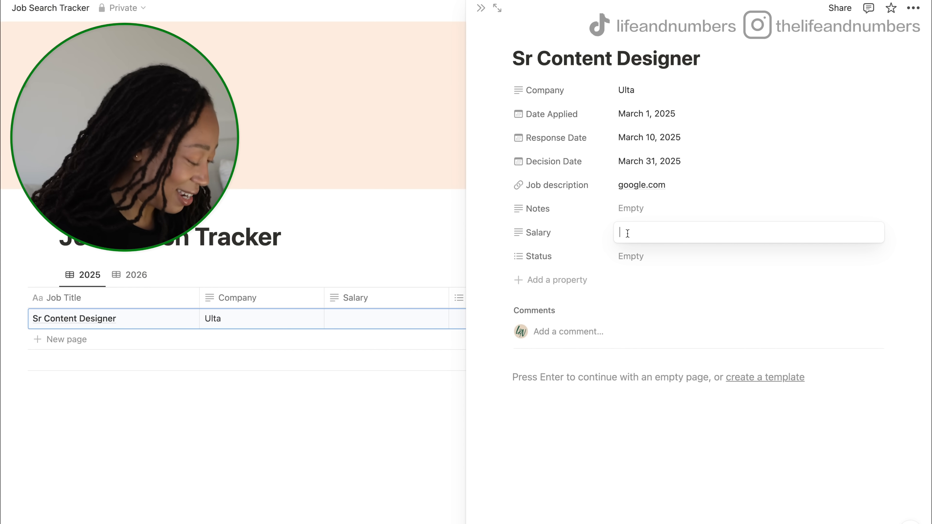
type("$")
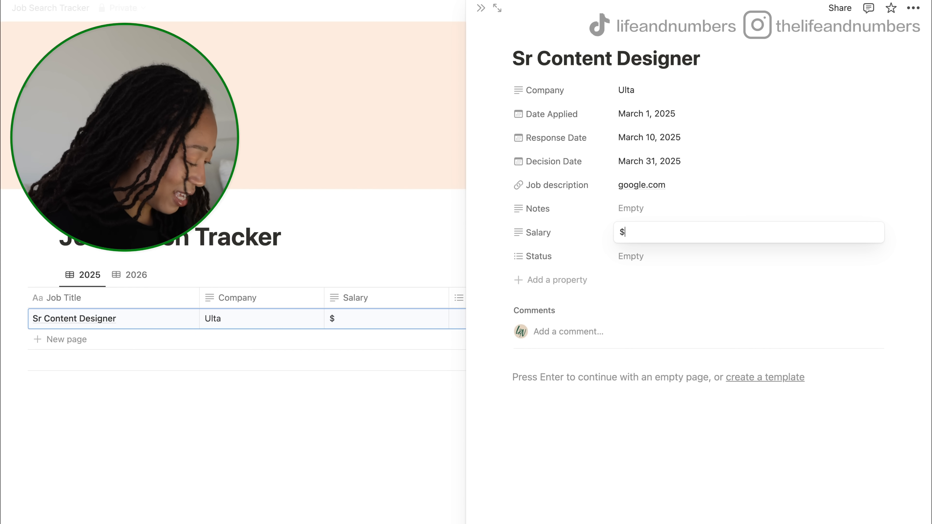
type("100,000")
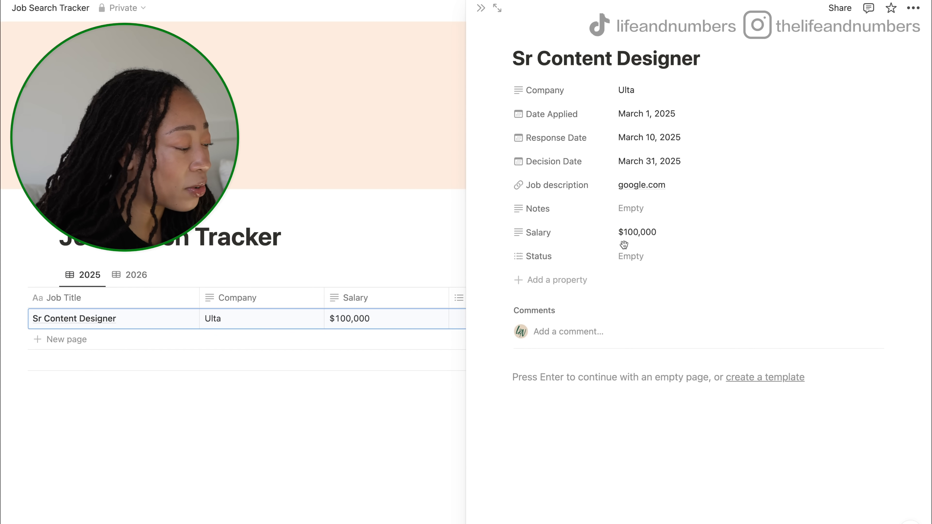
left_click(666, 235)
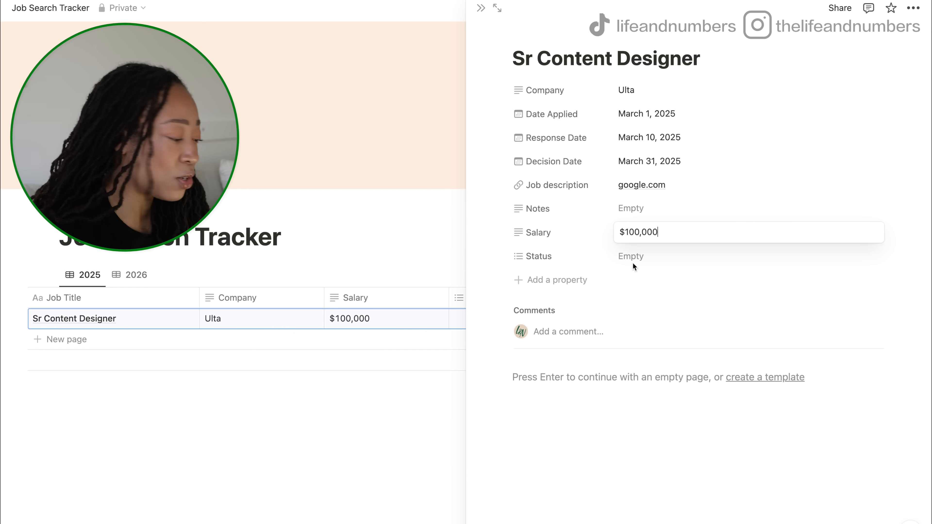
key("Escape")
- Enter "team size is 10 people. accrued PTO." in the Notes of the Sr Content Designer entry, correcting the spelling of accrued
left_click(629, 212)
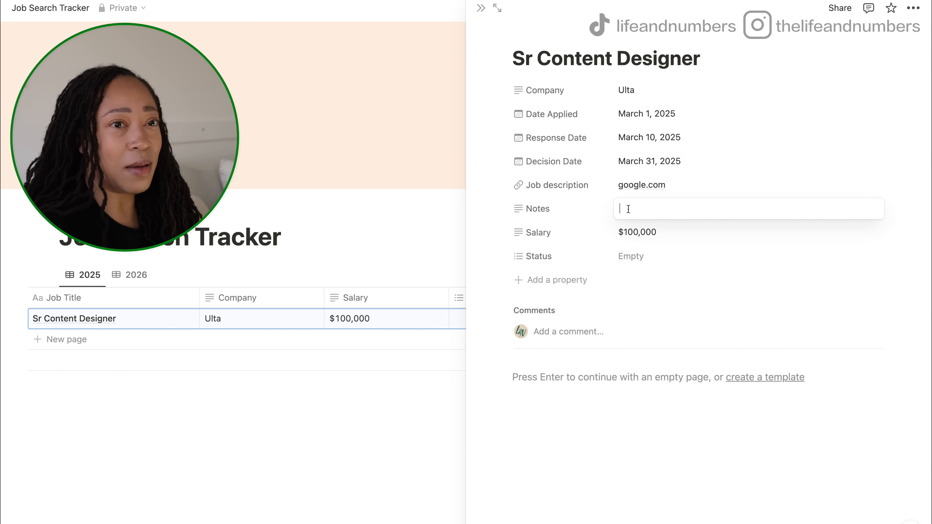
type("team size is ")
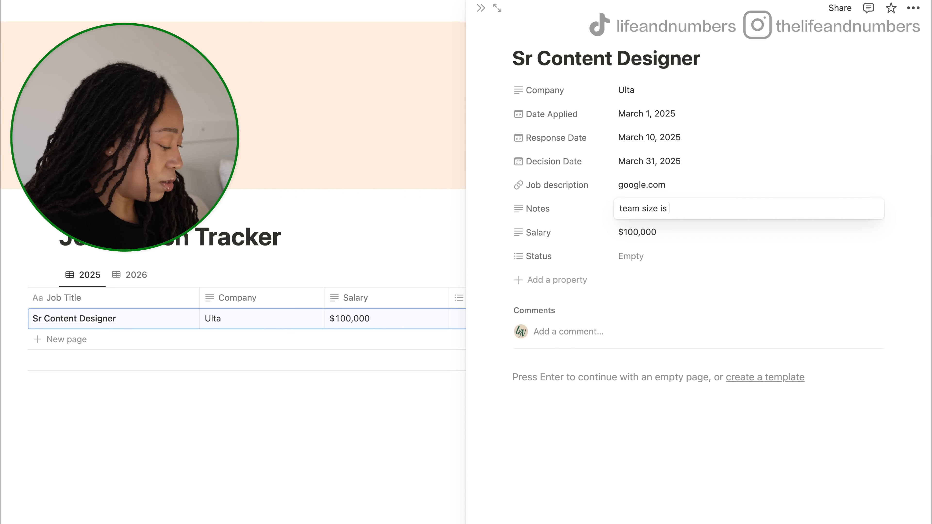
type("10 people.")
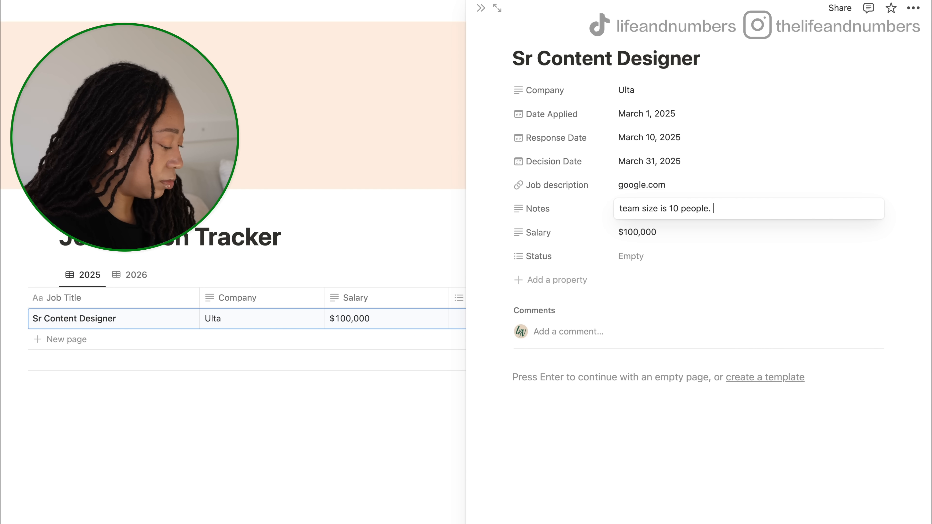
type(" accure")
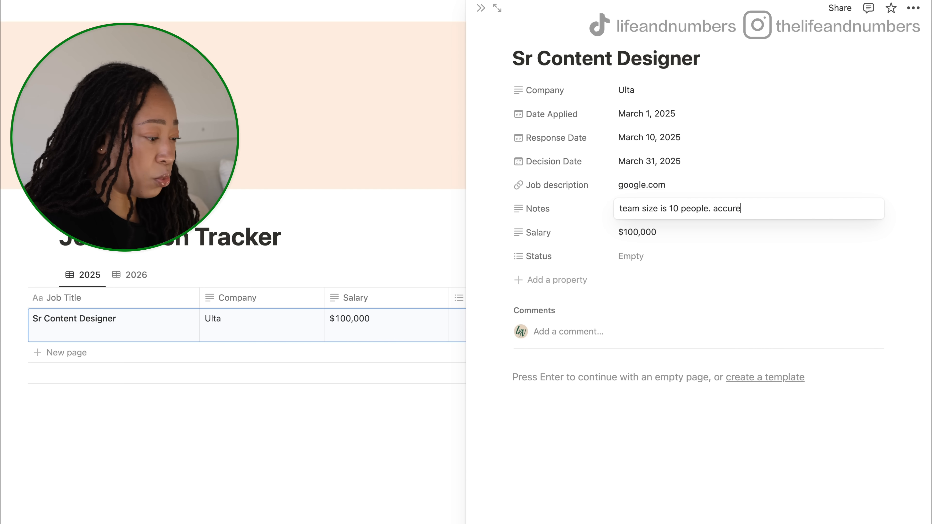
type("d PTO.")
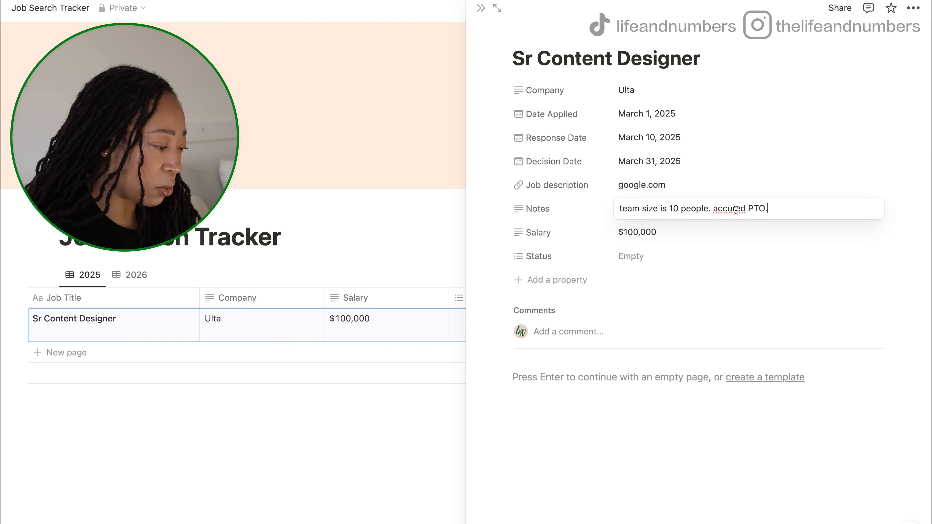
right_click(736, 211)
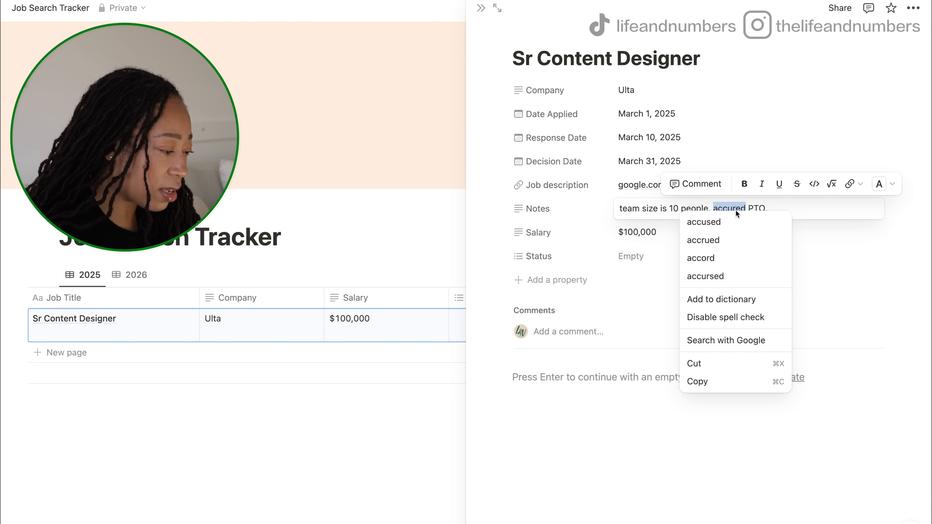
left_click(715, 240)
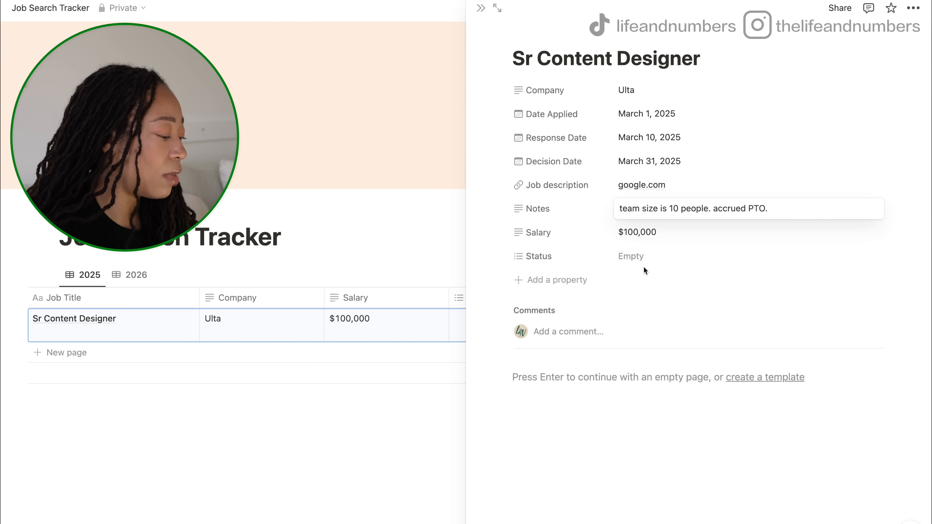
- Set the Status of the Sr Content Designer entry to Need to apply
left_click(630, 260)
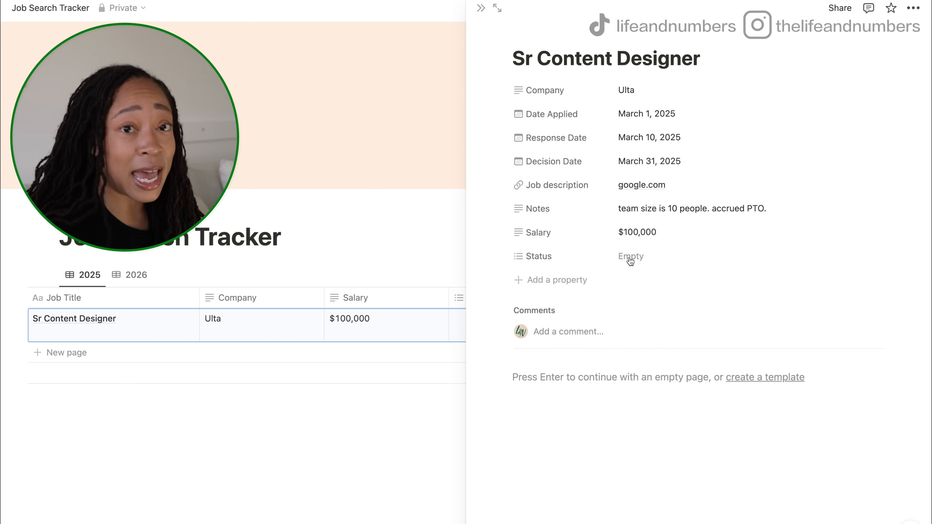
left_click(630, 259)
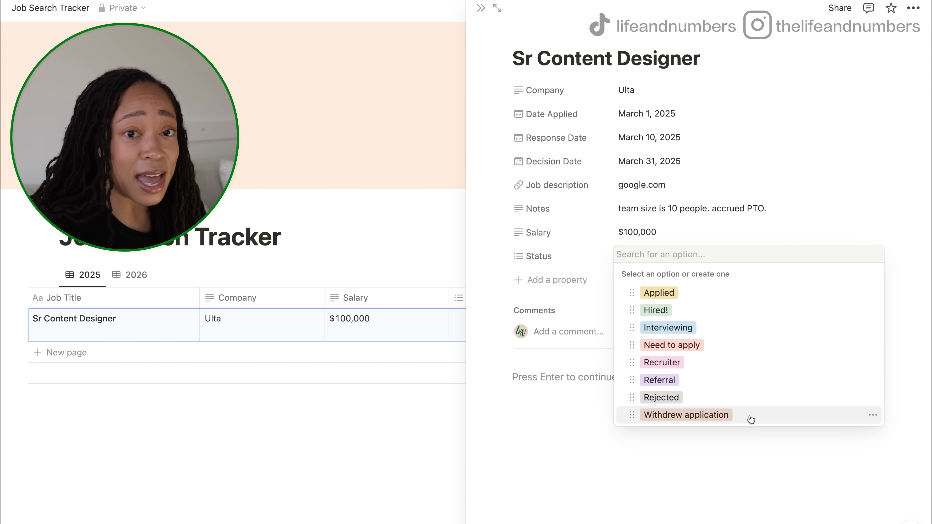
left_click(694, 467)
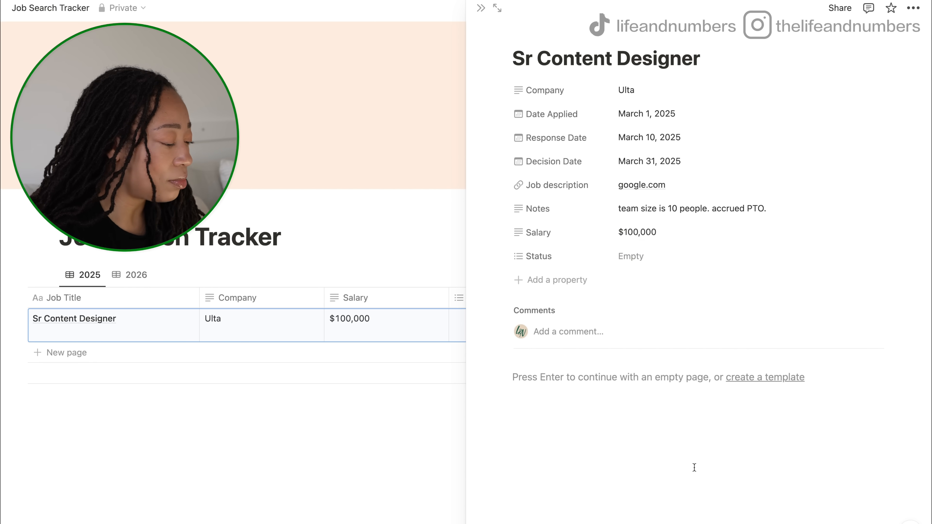
left_click(630, 269)
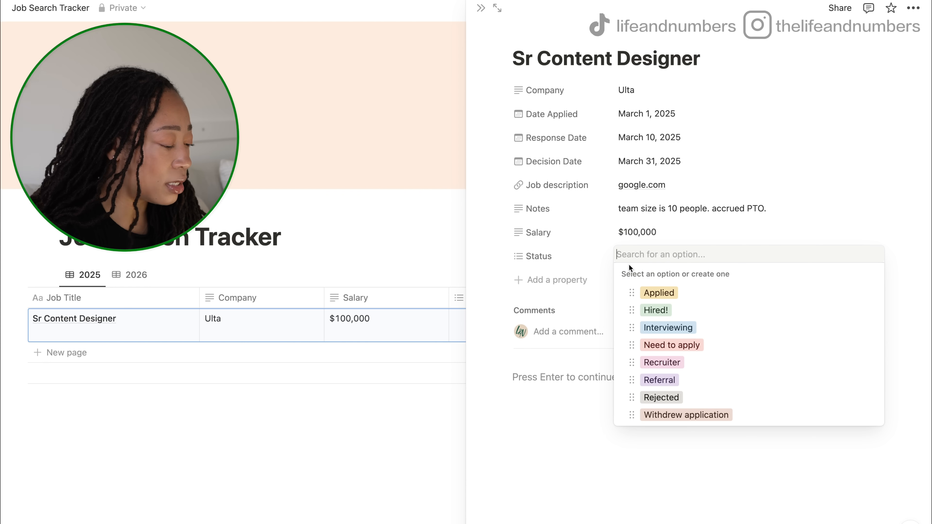
left_click(665, 350)
left_click(551, 441)
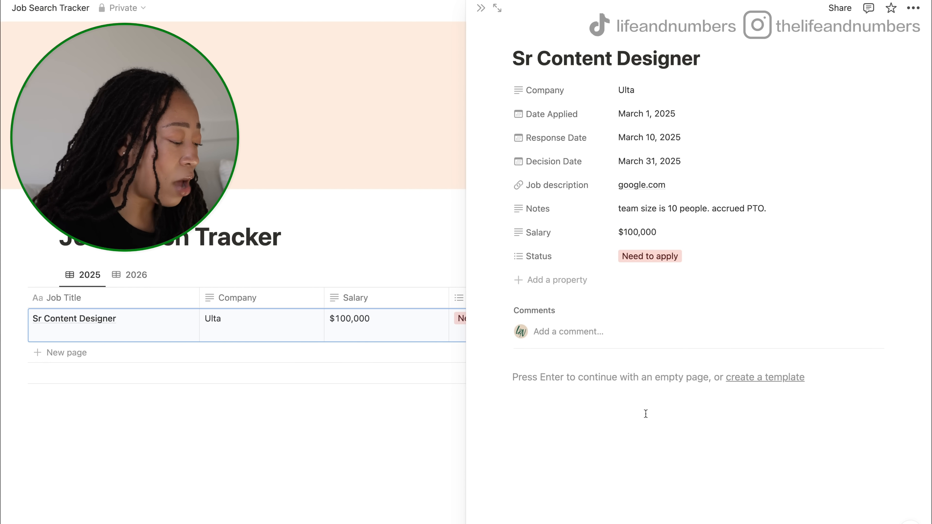
left_click(532, 382)
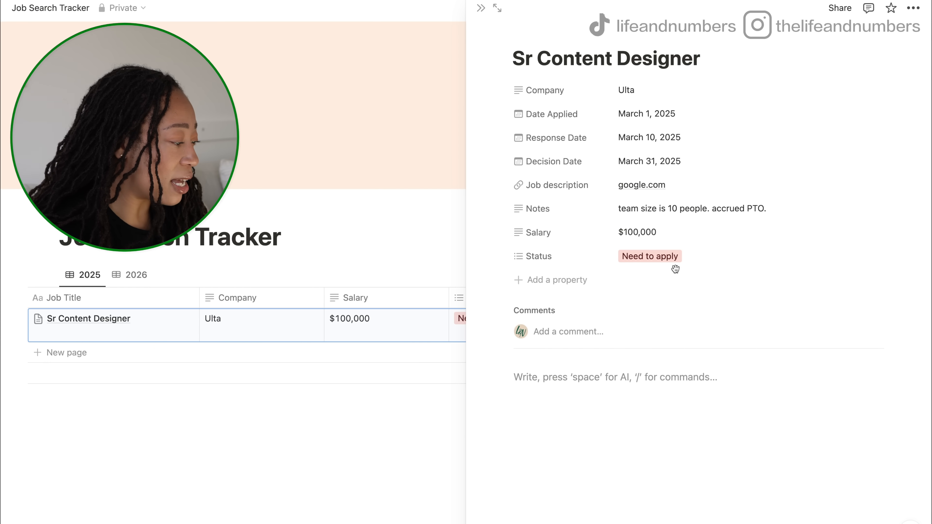
- Replace the Company of the Sr Content Designer entry with Affrim
left_click(637, 90)
key("BackSpace")
key("BackSpace")
key("BackSpace")
key("BackSpace")
type("Affrim")
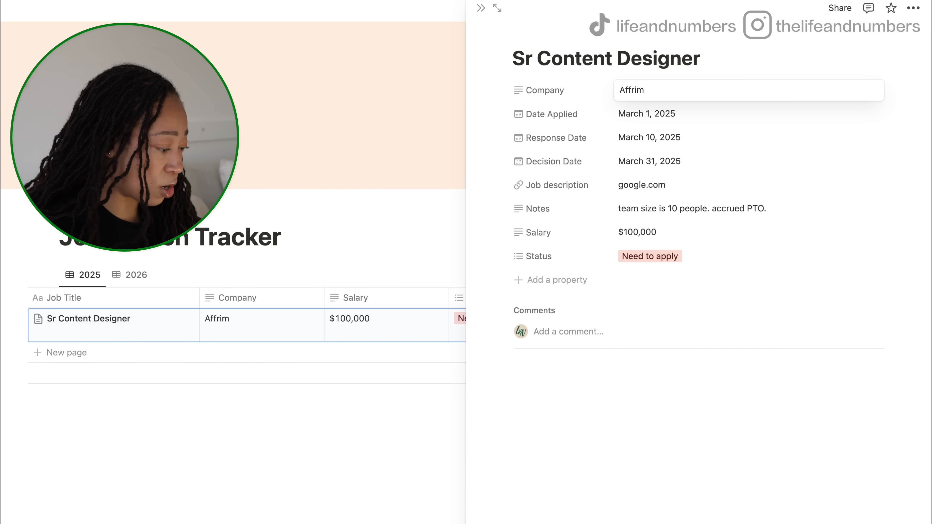
- Paste the copied Affirm job description into the body of the Sr Content Designer page
left_click(521, 371)
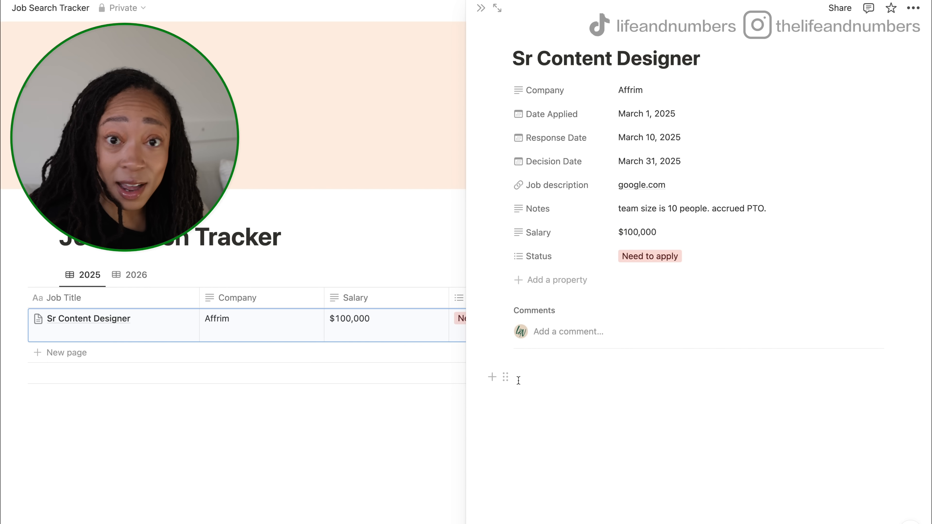
left_click(518, 379)
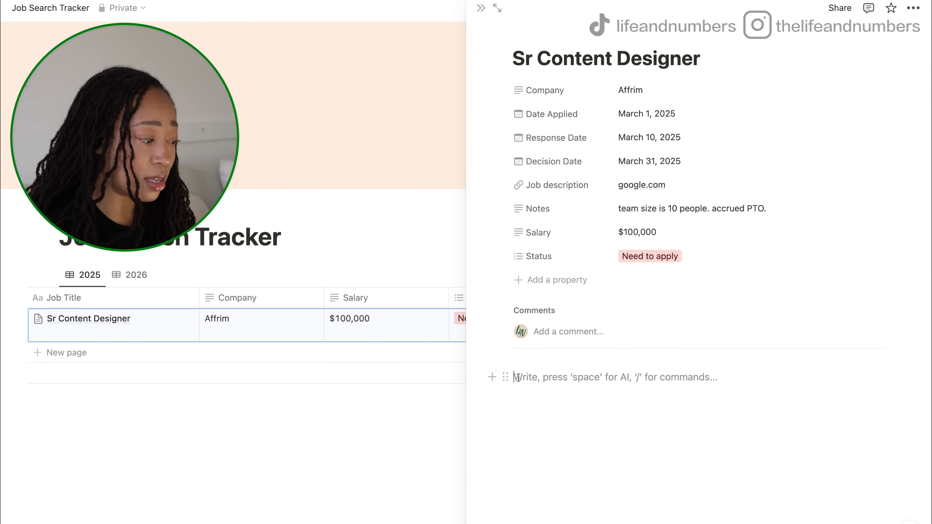
key("super+v")
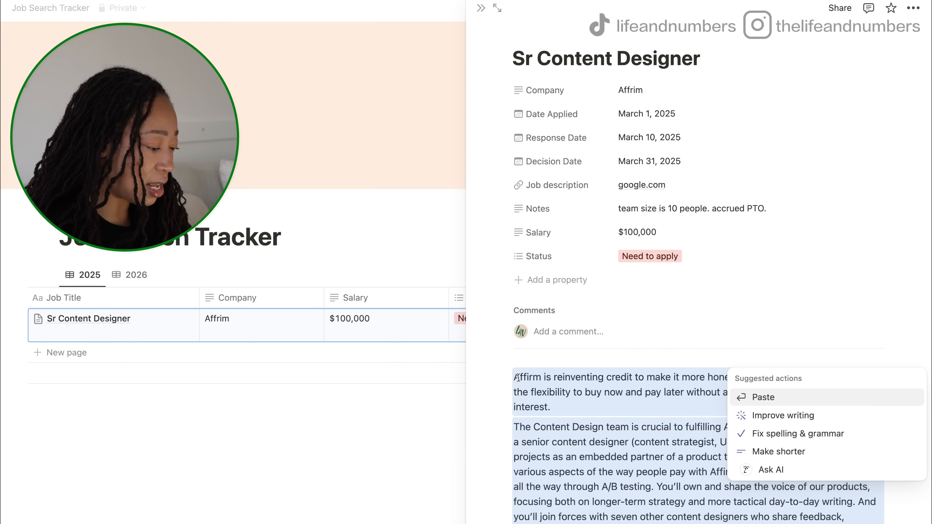
left_click(564, 418)
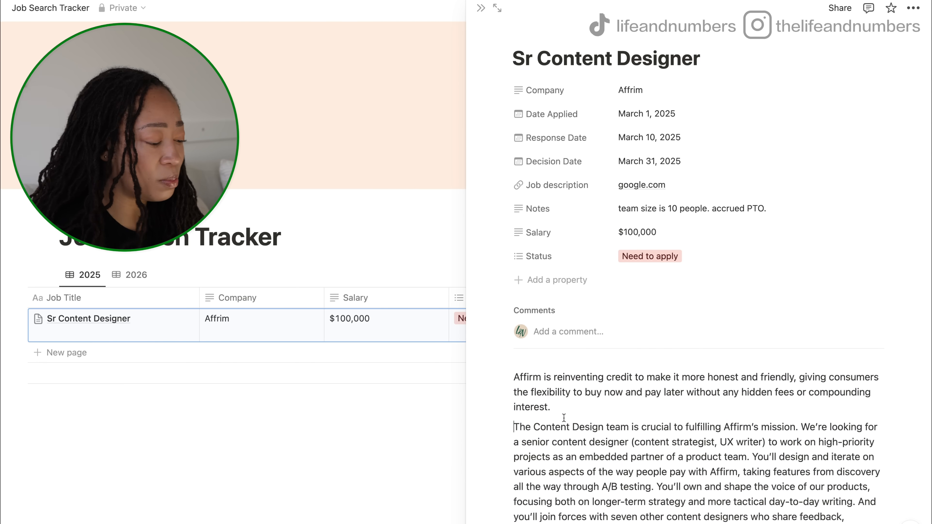
- Give the "4+ years of UX writing experience" bullet under What we look for a green background
scroll(564, 418, "down", 5)
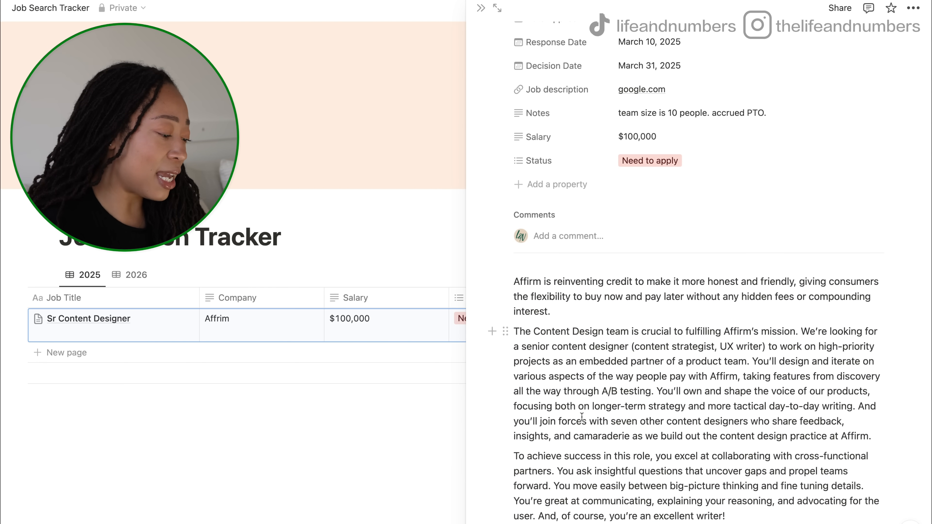
scroll(569, 414, "down", 4)
scroll(571, 412, "down", 6)
scroll(571, 412, "down", 2)
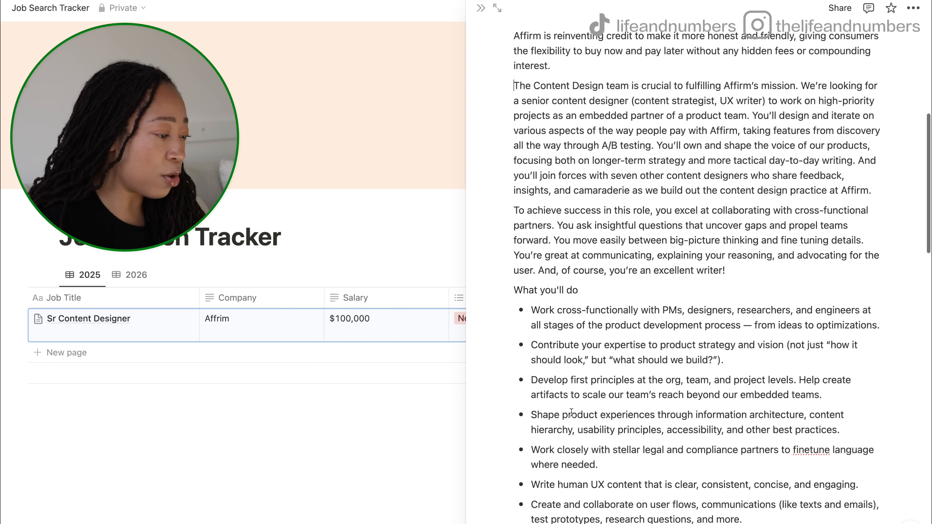
scroll(572, 412, "down", 1)
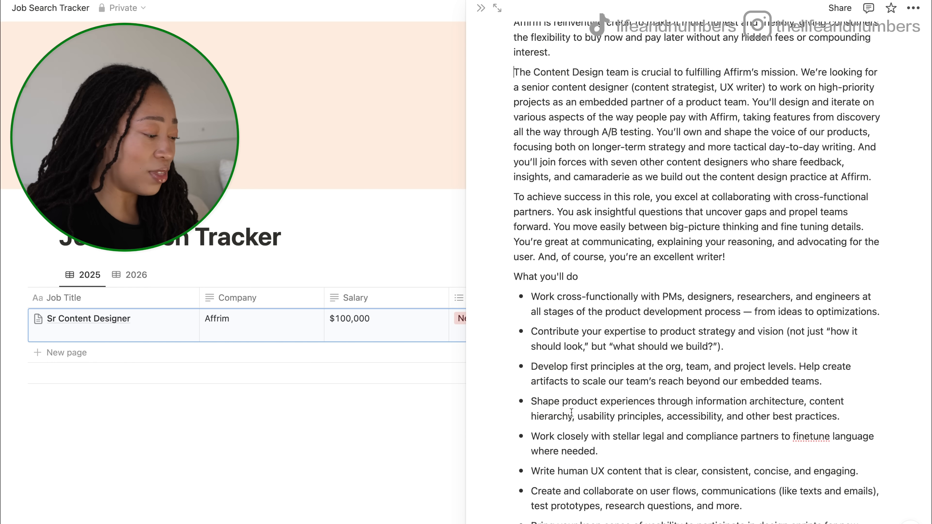
scroll(571, 412, "down", 8)
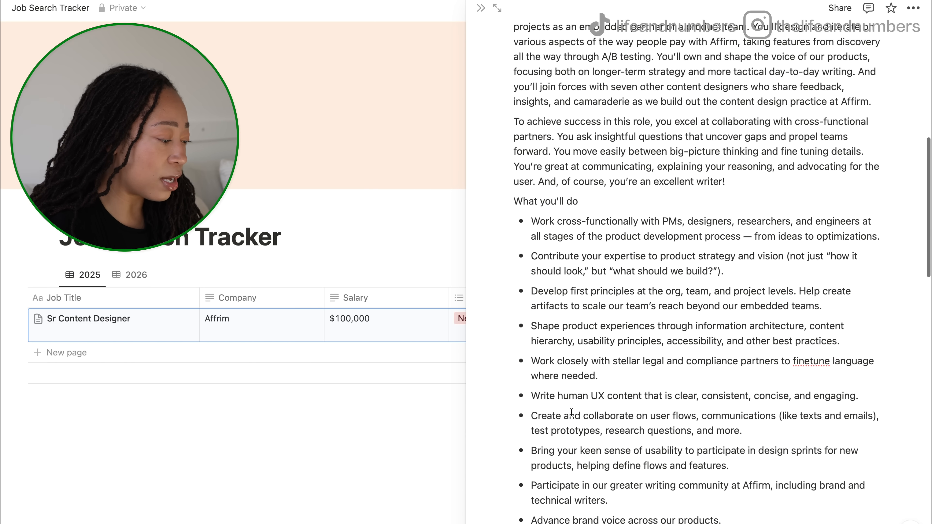
scroll(571, 412, "down", 15)
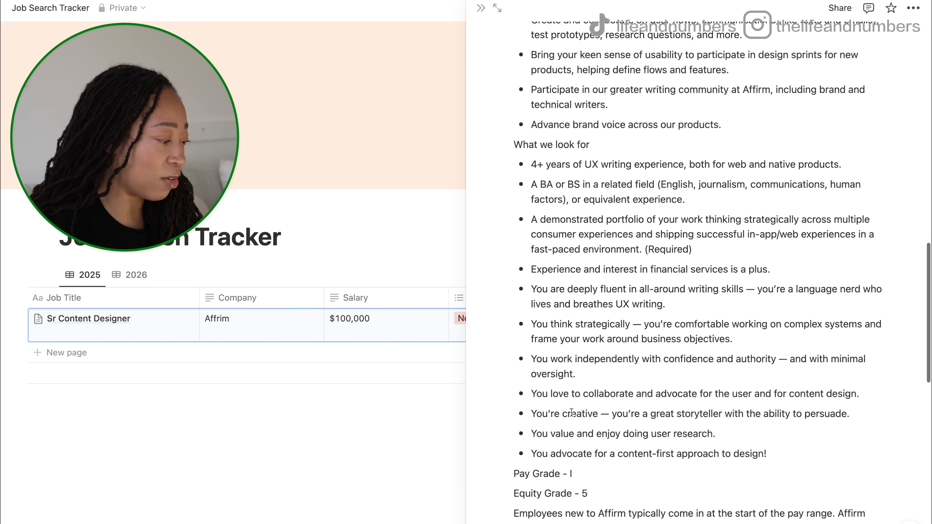
left_click_drag(532, 165, 852, 169)
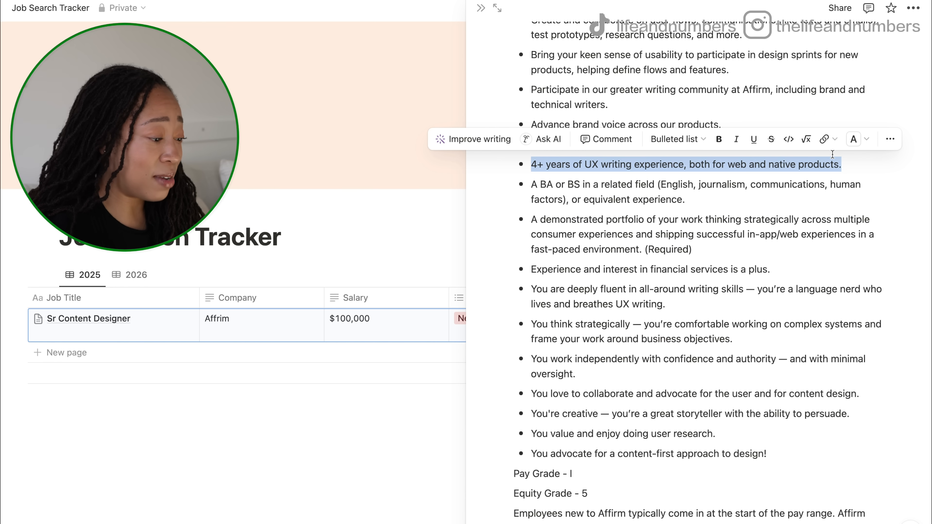
left_click(867, 141)
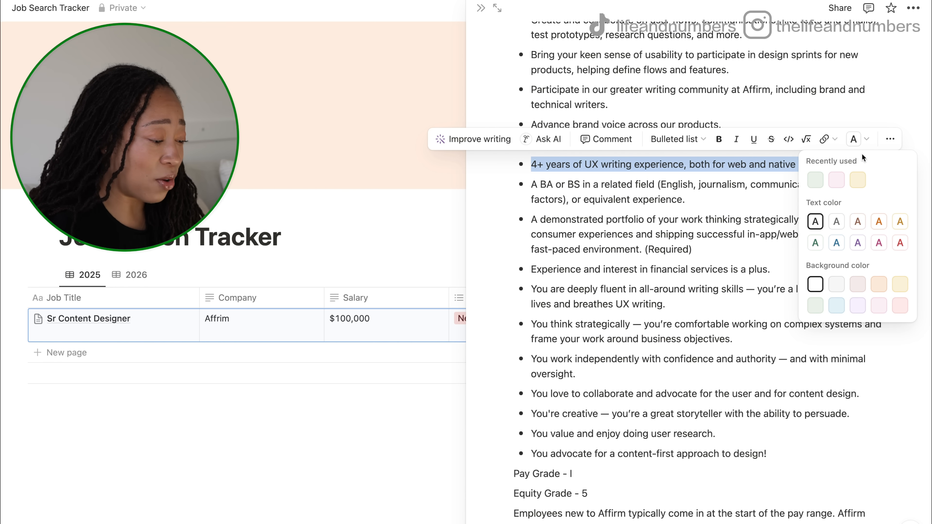
left_click(815, 305)
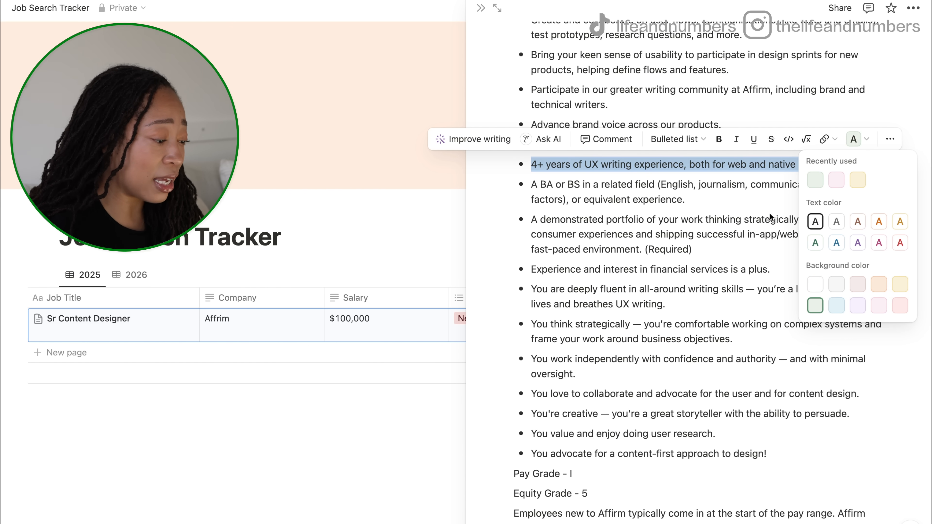
left_click(753, 237)
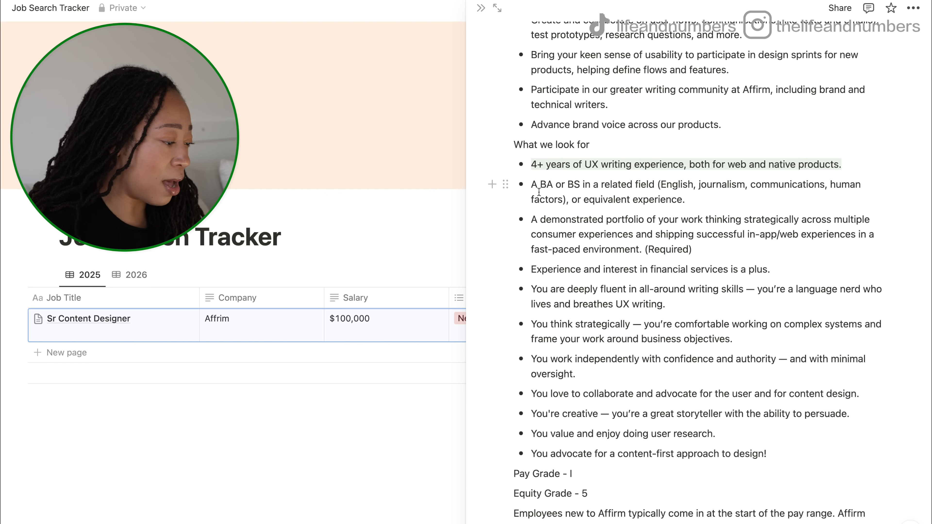
- Apply the green background to the BA or BS degree bullet and the demonstrated portfolio bullet
left_click_drag(531, 183, 694, 205)
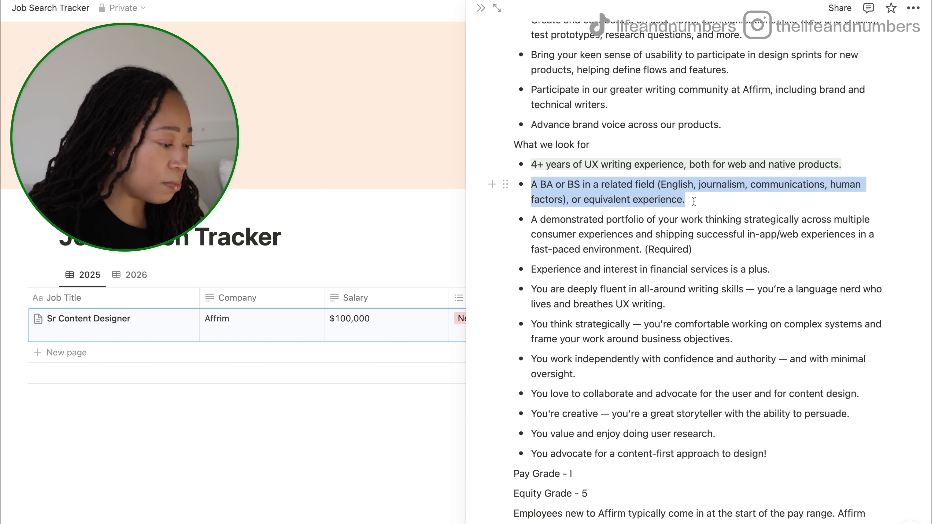
left_click_drag(703, 248, 534, 218)
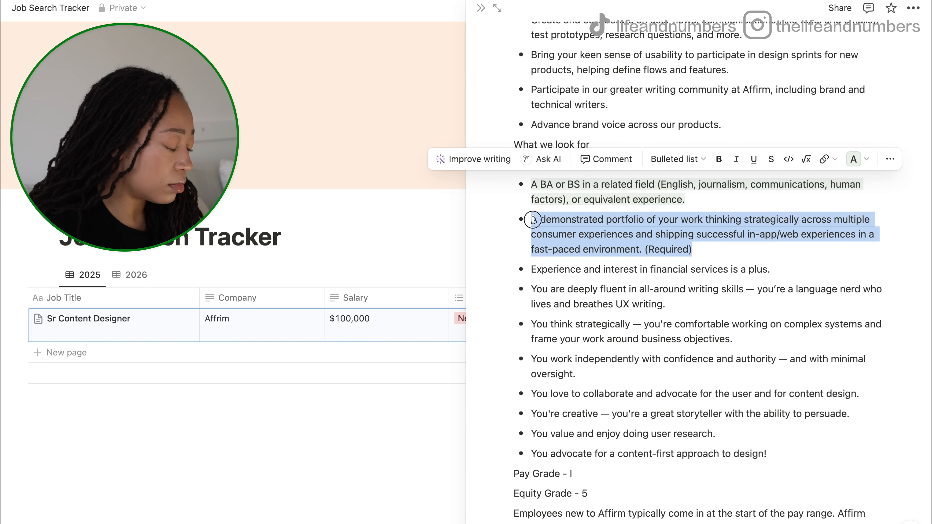
left_click(858, 193)
left_click(816, 236)
- Apply the green background to the bullets from "You are deeply fluent" through "You advocate for a content-first approach to design!"
scroll(575, 382, "down", 1)
left_click_drag(532, 250, 782, 413)
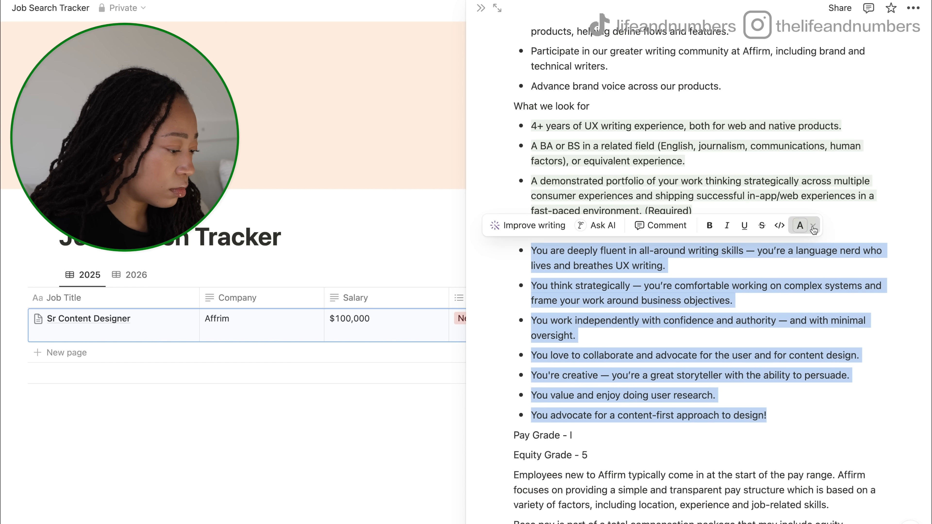
left_click(813, 225)
left_click(763, 267)
left_click(674, 439)
- Apply the green background to the "Participate in our greater writing community at Affirm" bullet under What you'll do
scroll(674, 439, "up", 4)
scroll(674, 439, "up", 4)
left_click_drag(608, 362, 531, 347)
left_click(854, 322)
left_click(681, 258)
scroll(616, 202, "up", 1)
left_click(616, 202)
- Apply the green background to the Content Design team paragraph from "You'll design and iterate" to its end
scroll(612, 216, "up", 4)
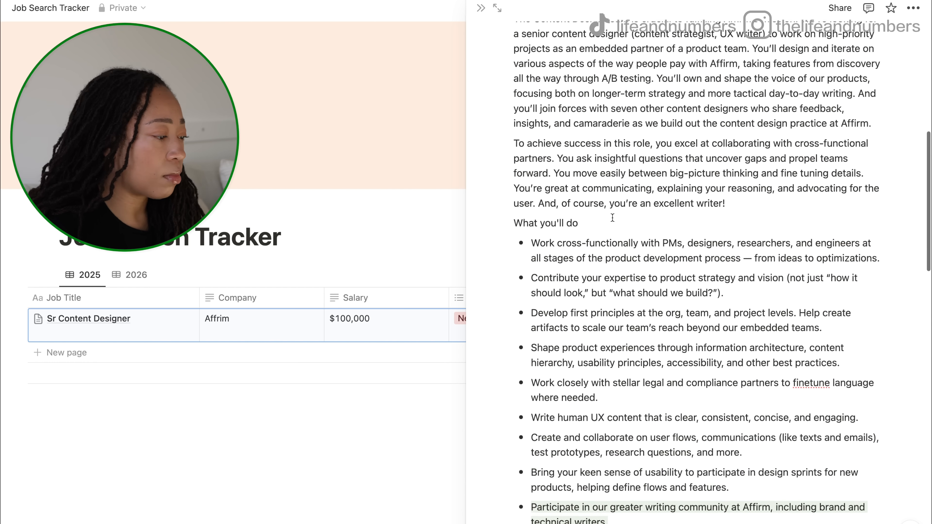
left_click_drag(751, 77, 882, 159)
left_click(853, 52)
left_click(815, 91)
left_click(714, 250)
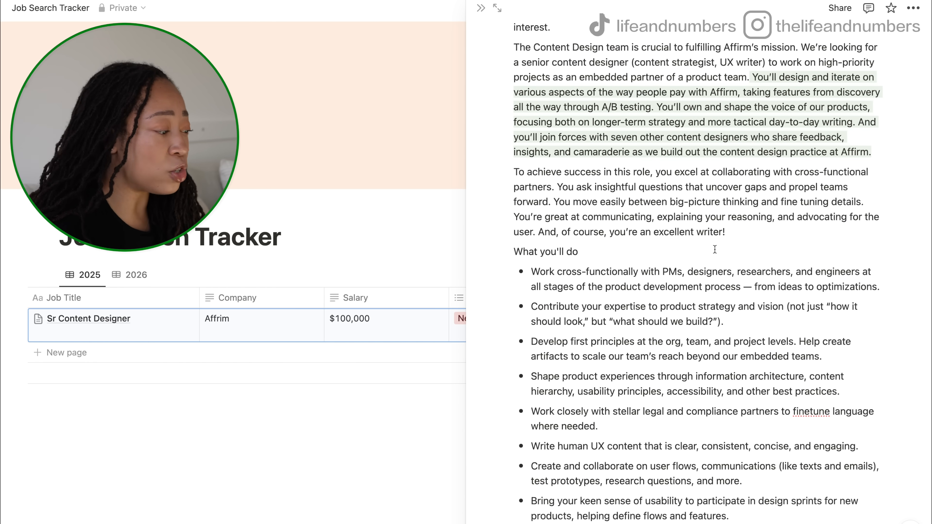
- Review the highlighted passages throughout the pasted job description
scroll(715, 249, "up", 1)
scroll(714, 250, "up", 5)
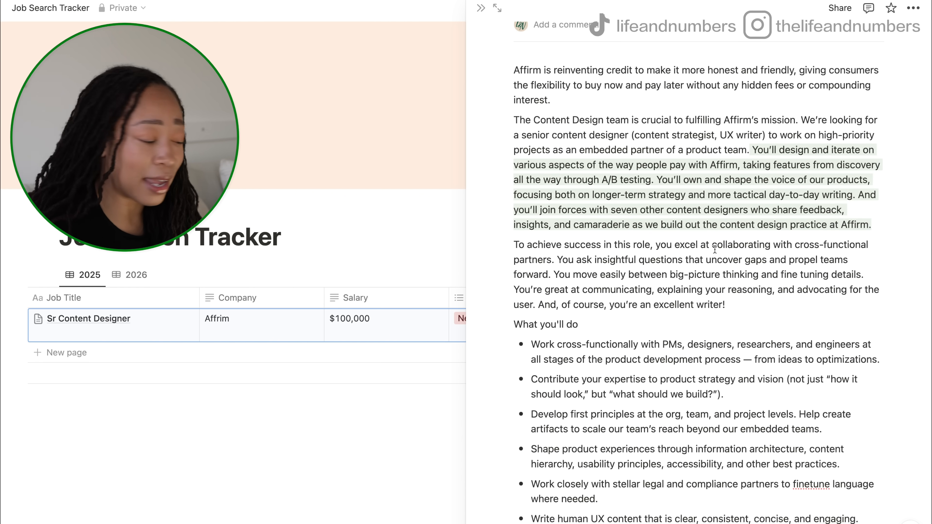
scroll(715, 250, "down", 4)
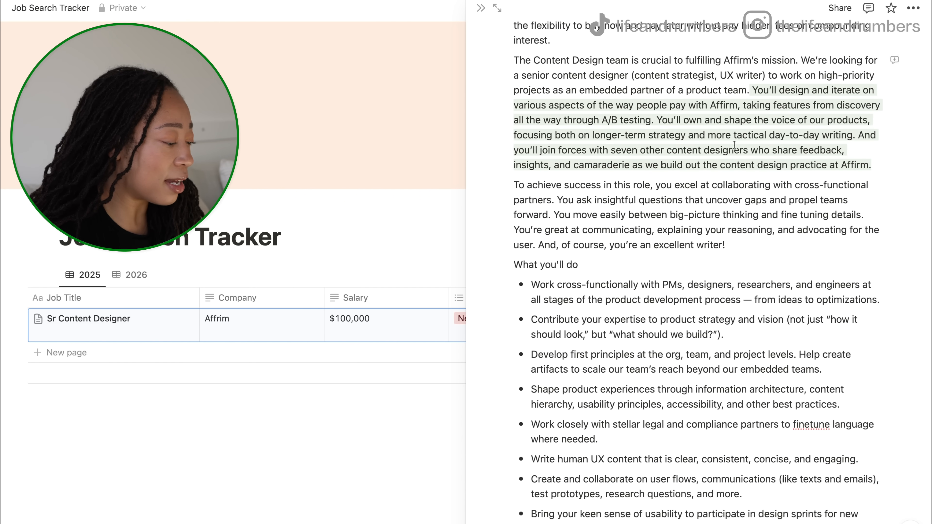
scroll(715, 250, "down", 13)
scroll(716, 240, "down", 17)
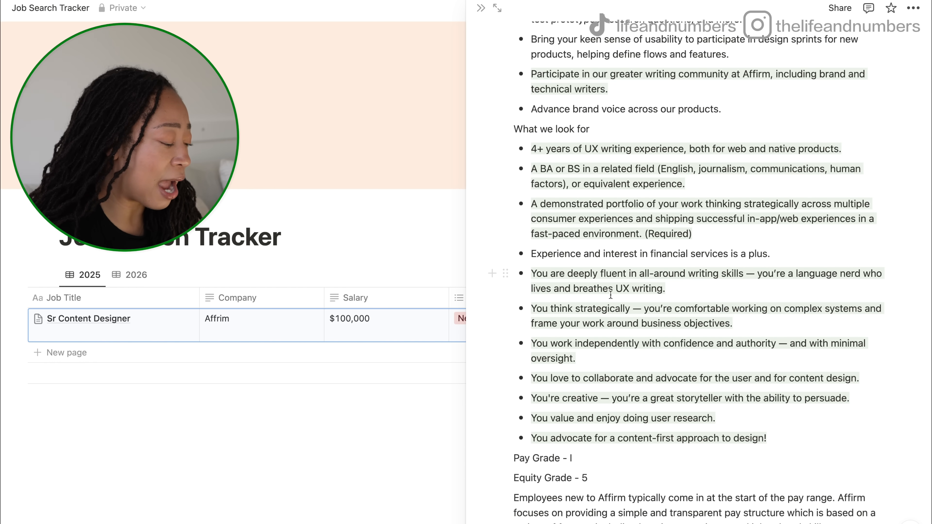
- Replace the Sr Content Designer entry's Salary with the base pay range "$102,000 - $142,000" copied from the pasted job description
scroll(610, 294, "down", 12)
scroll(611, 294, "down", 15)
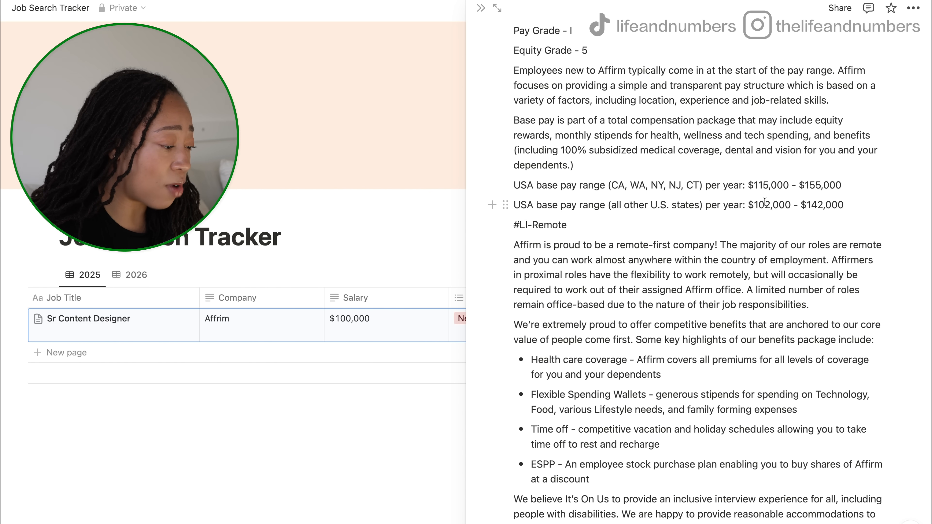
left_click_drag(748, 205, 842, 205)
key("super+c")
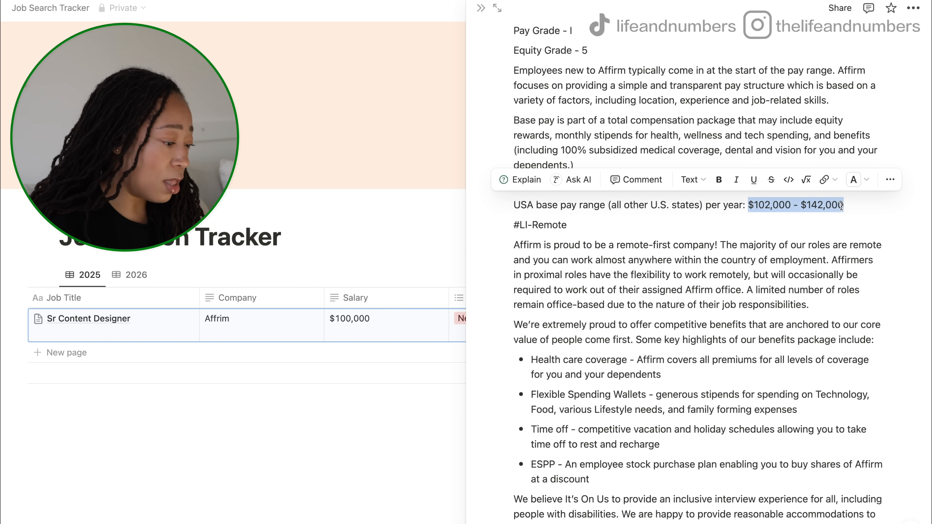
scroll(842, 205, "up", 15)
left_click(667, 233)
left_click_drag(667, 234, 580, 225)
key("super+v")
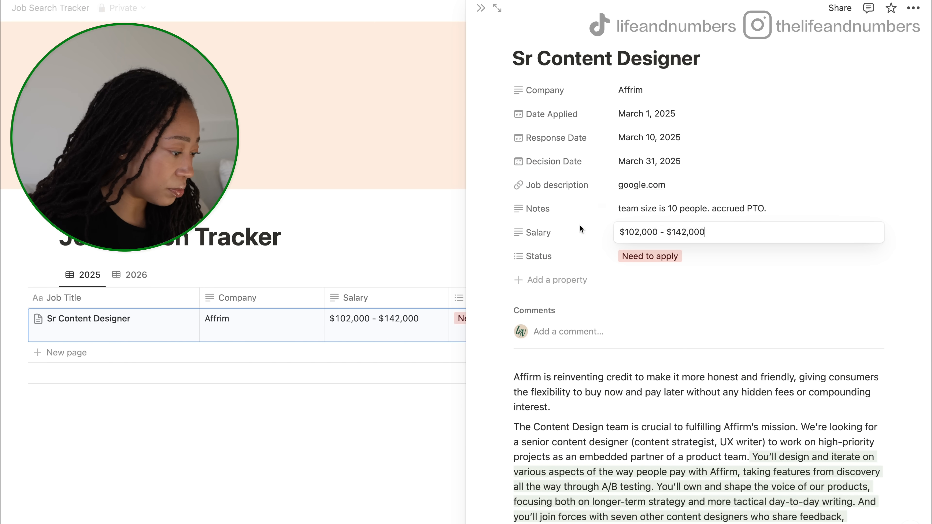
left_click(625, 399)
- Review the Sr Content Designer page through the end of its job description, close it, and look over the 2025 table's columns
scroll(625, 399, "down", 2)
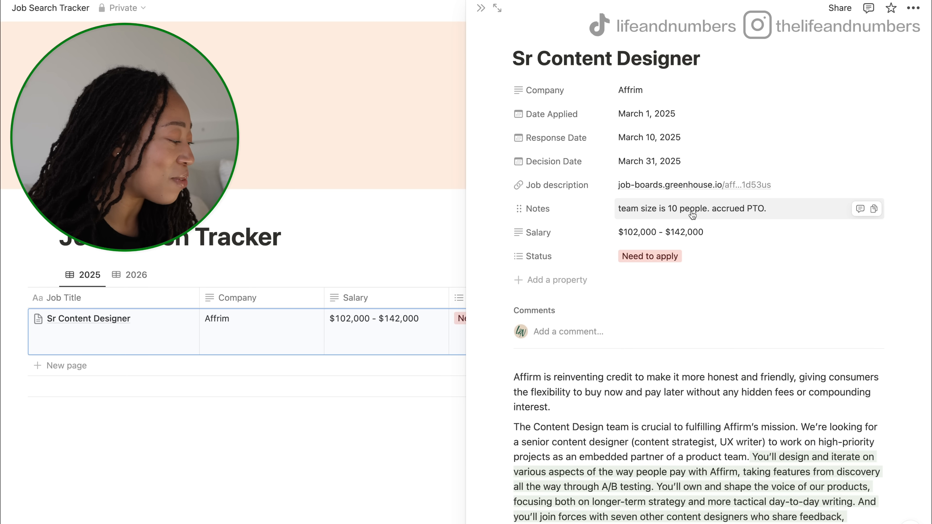
scroll(692, 215, "down", 2)
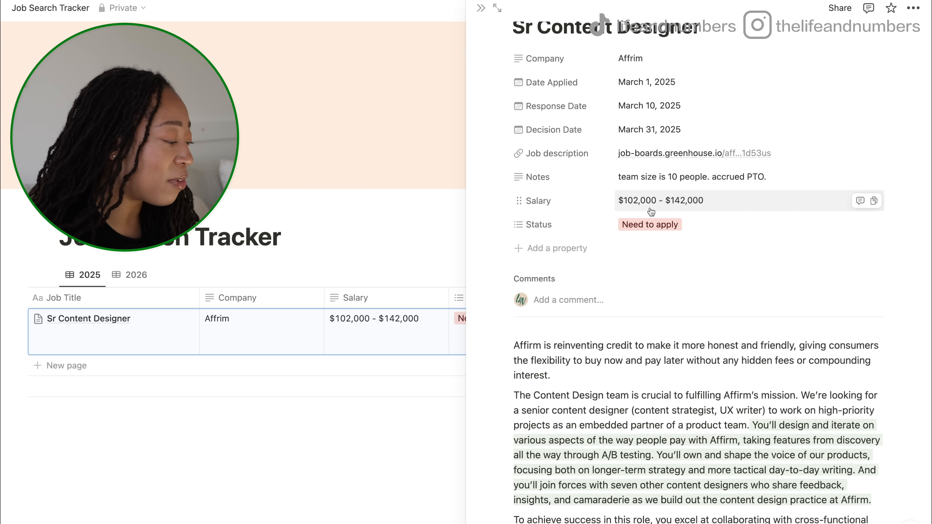
scroll(648, 239, "down", 4)
scroll(648, 242, "down", 20)
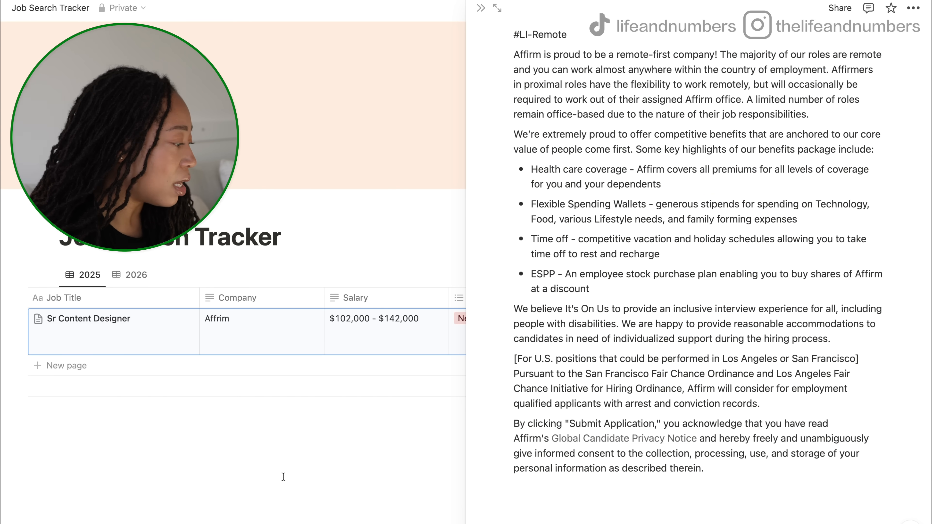
left_click(284, 477)
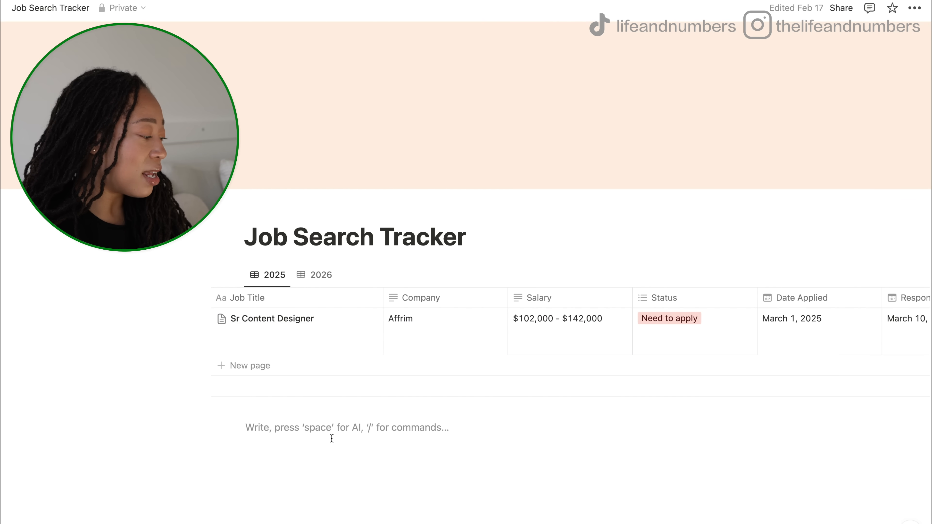
scroll(374, 377, "right", 10)
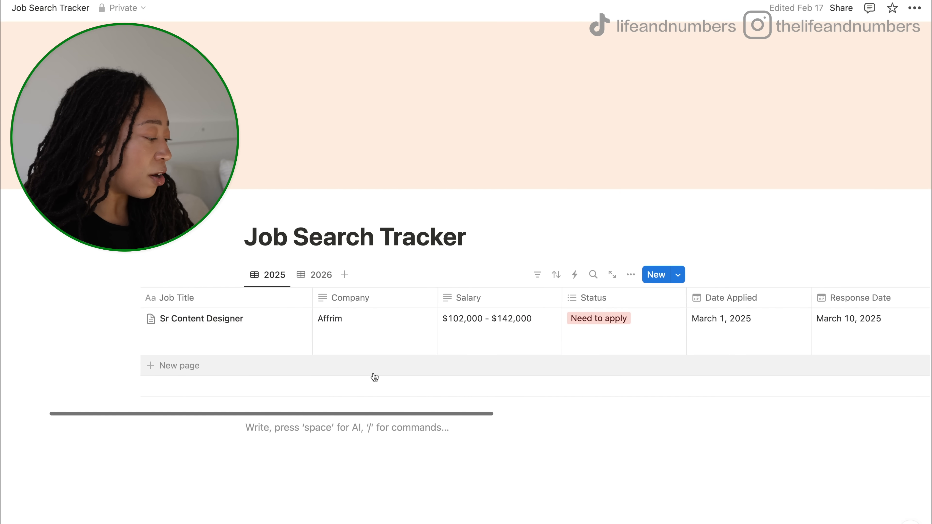
scroll(375, 377, "right", 10)
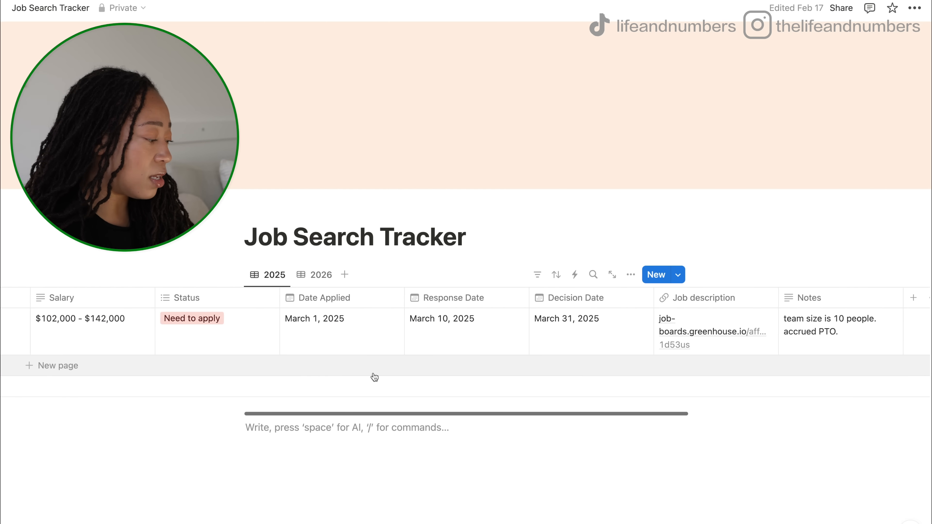
scroll(374, 377, "right", 5)
scroll(375, 377, "left", 10)
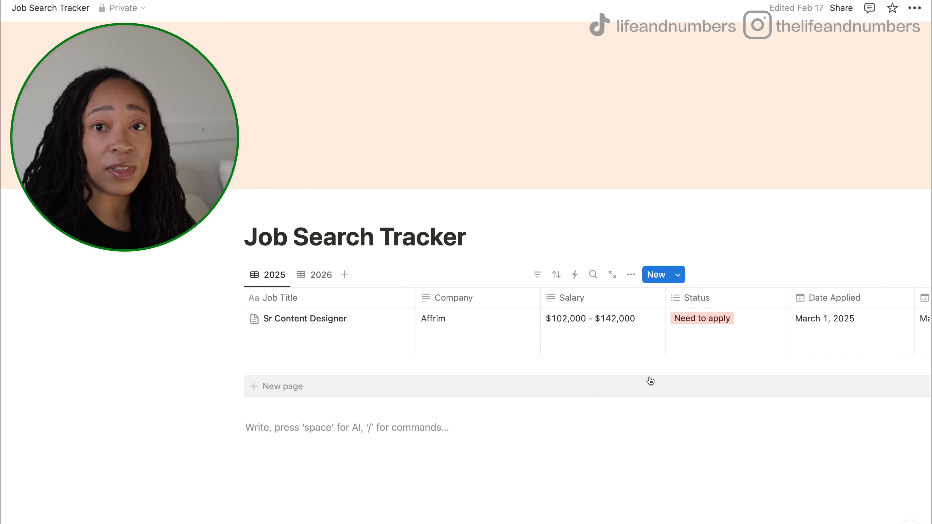
- Add a new entry titled "Content Designer" to the 2025 table, and briefly open its page to view the properties
left_click(278, 368)
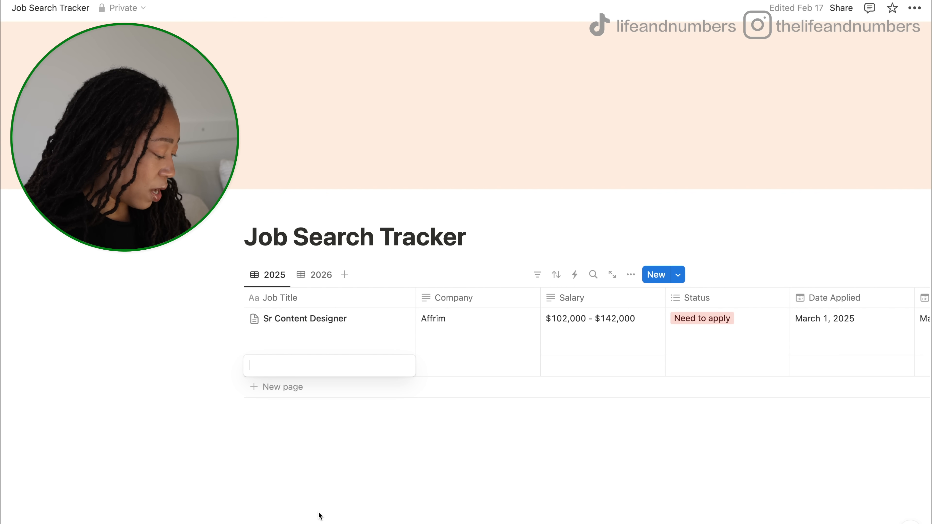
type("Content")
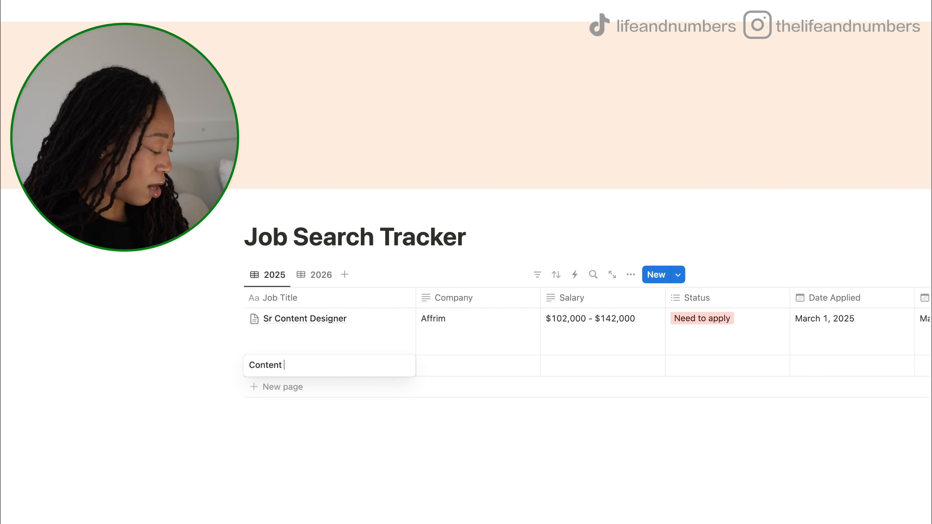
type(" Designer")
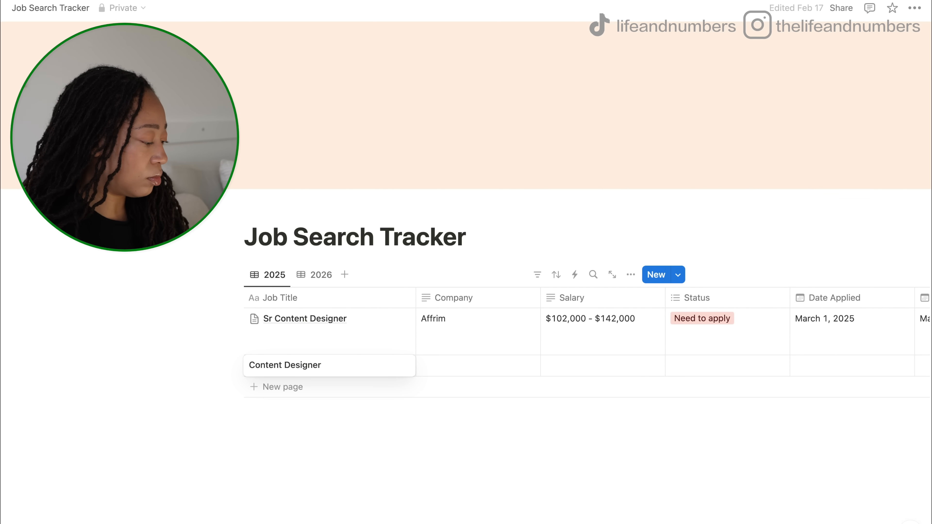
key("Return")
left_click(394, 368)
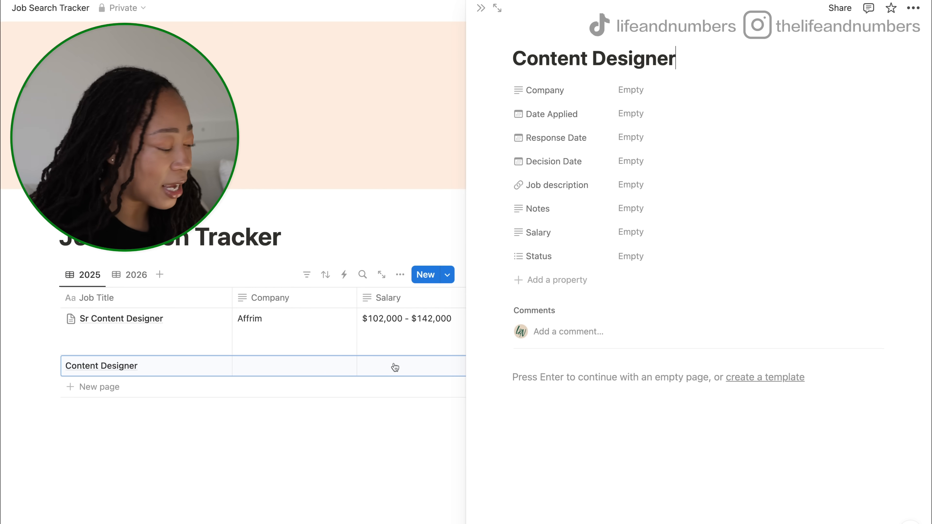
left_click(333, 492)
- Set the Status of the Sr Content Designer application to Interviewing in the 2025 table
scroll(649, 350, "right", 10)
left_click(314, 335)
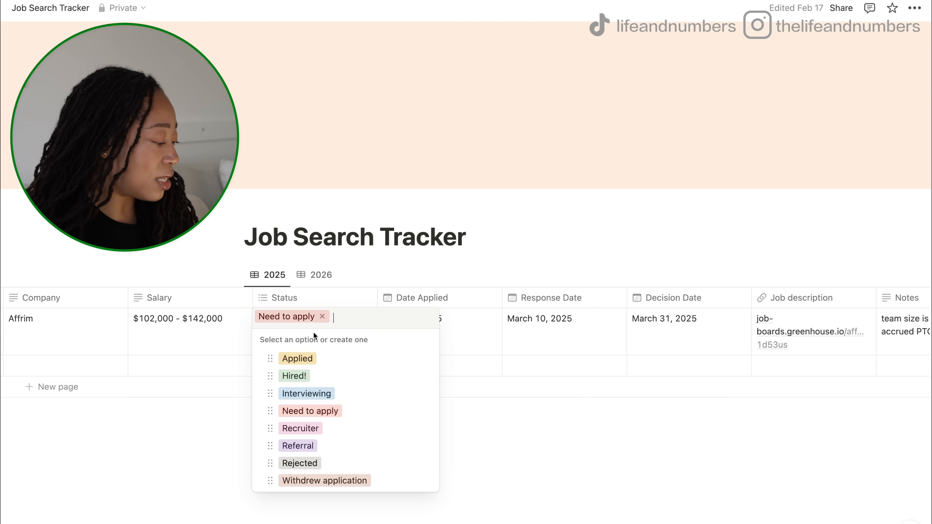
left_click(322, 399)
left_click(322, 317)
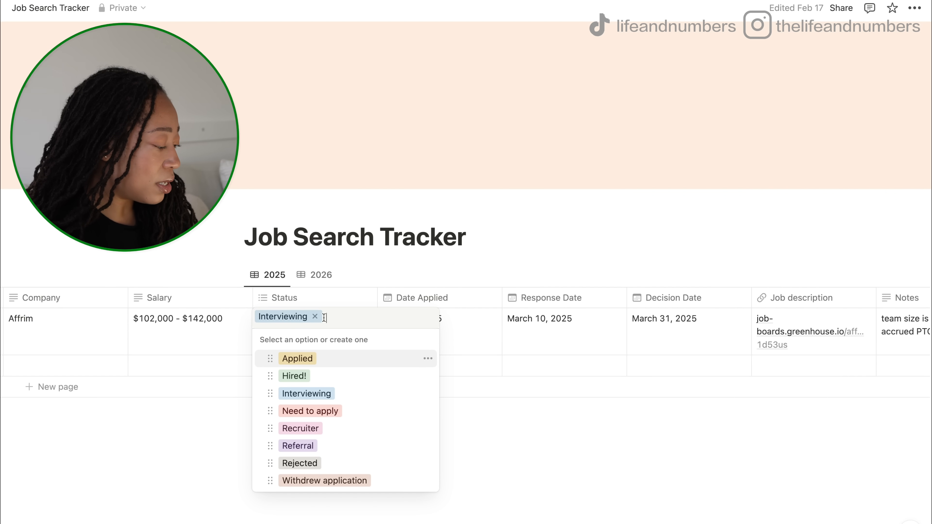
left_click(216, 459)
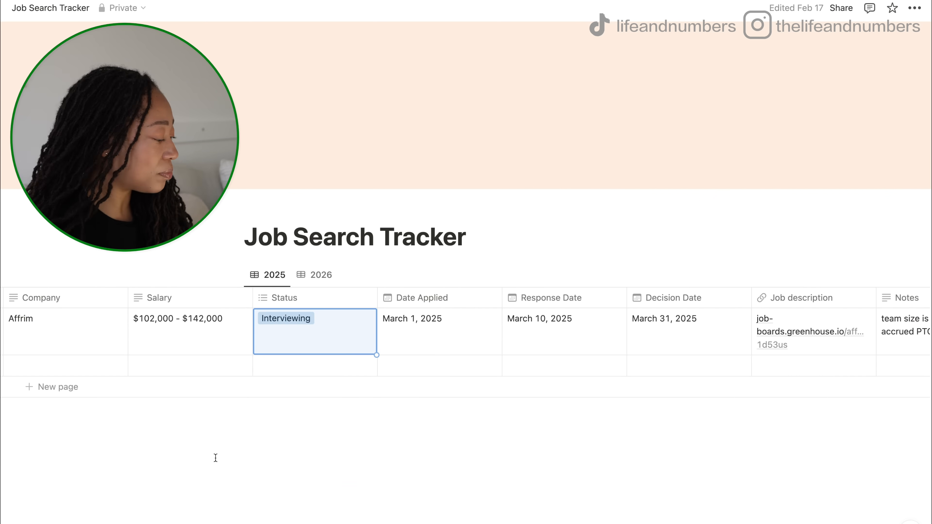